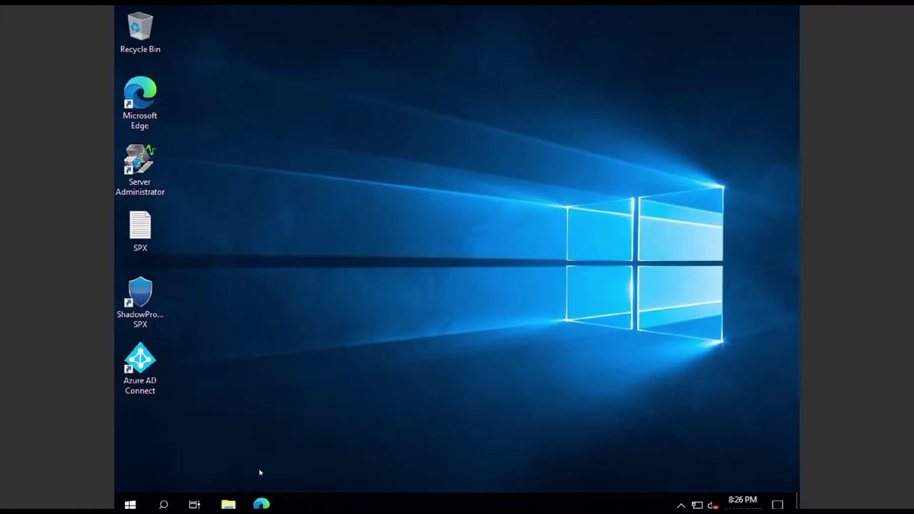
Step: Launch Server Manager from the Start menu and open its Manage menu
{"action": "left_click", "coordinate": [133, 505]}
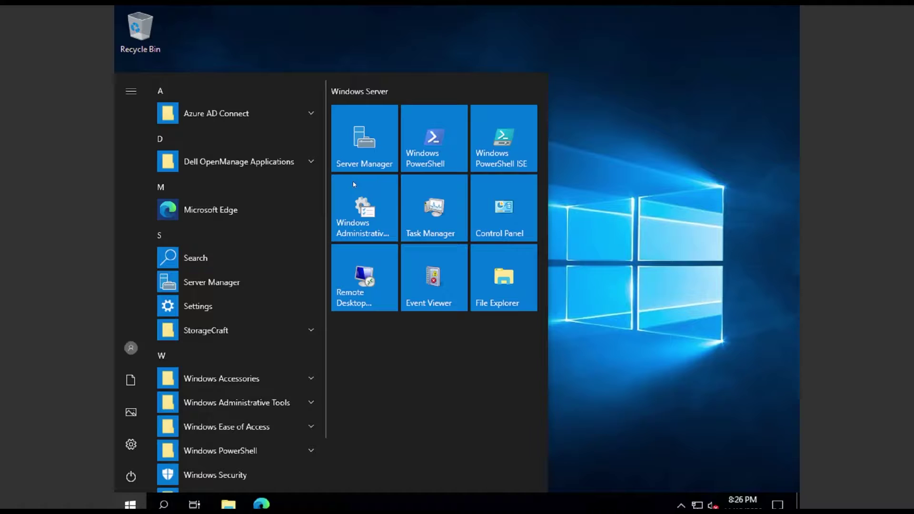
{"action": "left_click", "coordinate": [369, 158]}
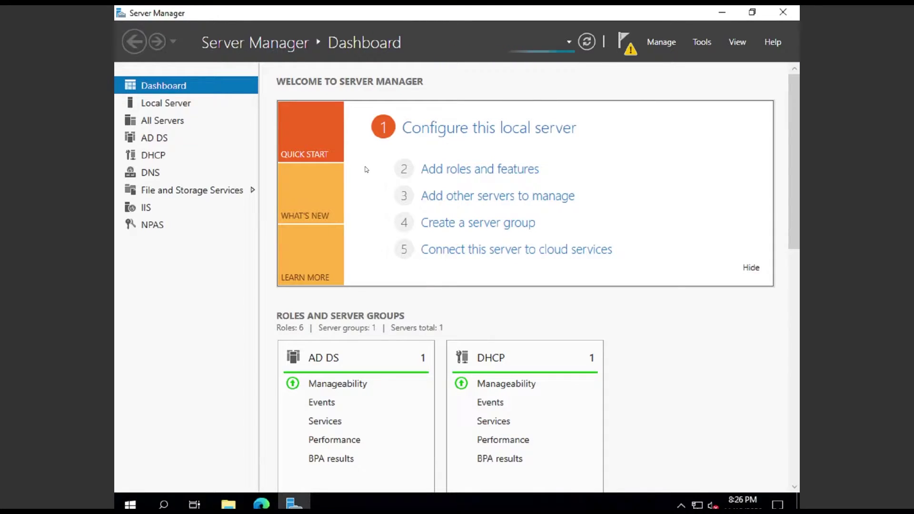
{"action": "left_click", "coordinate": [668, 44]}
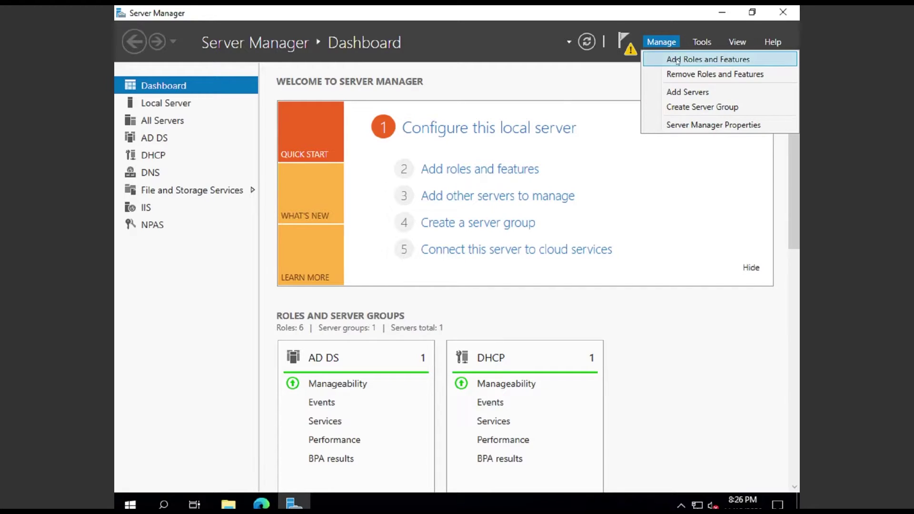
Step: Step through the Add Roles and Features wizard to Server Roles, confirm NPAS is installed, then close it
{"action": "left_click", "coordinate": [676, 58]}
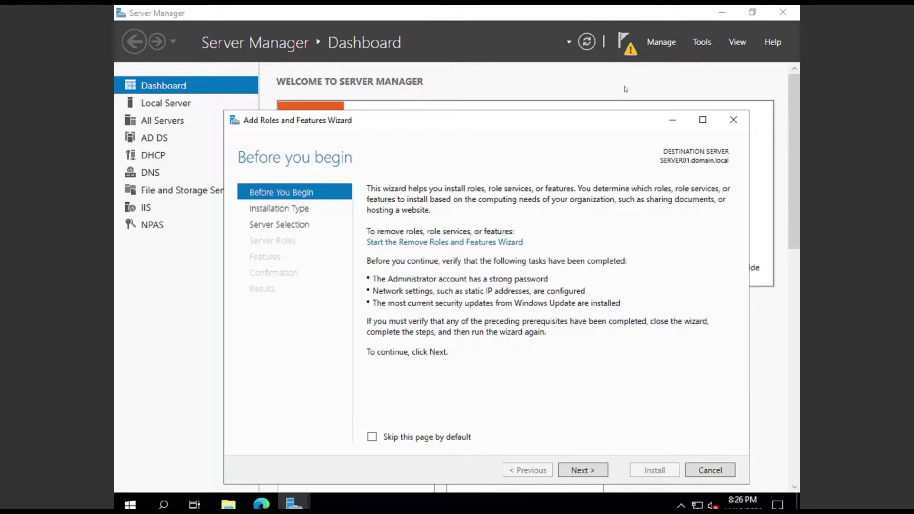
{"action": "left_click", "coordinate": [580, 466]}
{"action": "left_click_drag", "start_coordinate": [471, 119], "coordinate": [459, 83]}
{"action": "left_click", "coordinate": [567, 434]}
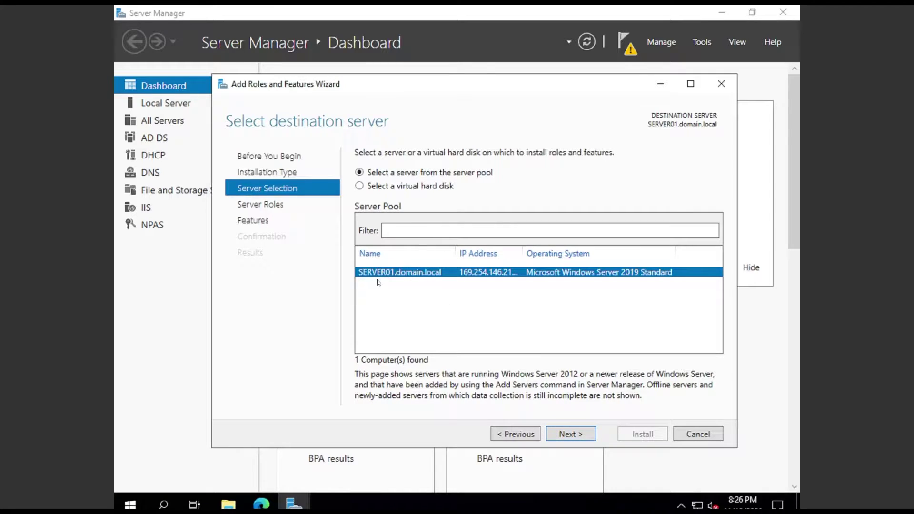
{"action": "left_click", "coordinate": [573, 437]}
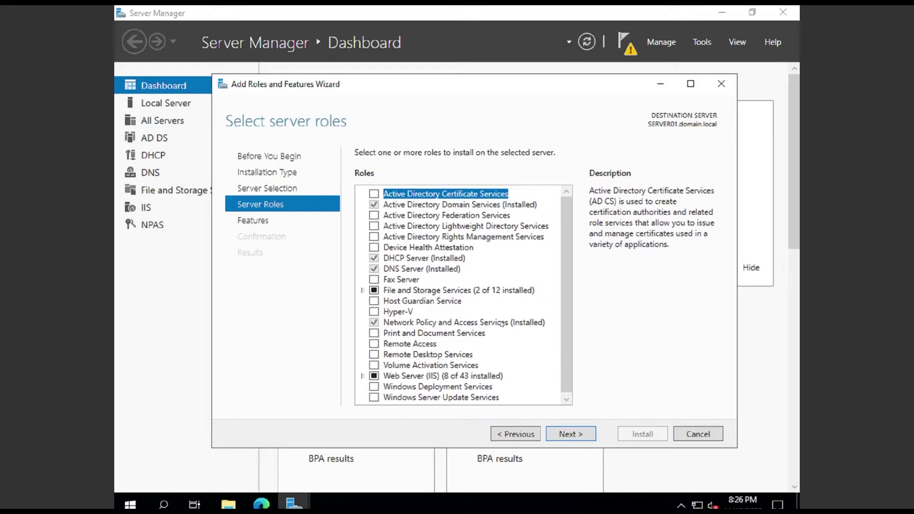
{"action": "left_click", "coordinate": [574, 434]}
{"action": "left_click", "coordinate": [722, 85]}
Step: Open the Network Policy Server console for SERVER01 maximized and show the empty RADIUS Clients list
{"action": "left_click", "coordinate": [151, 225]}
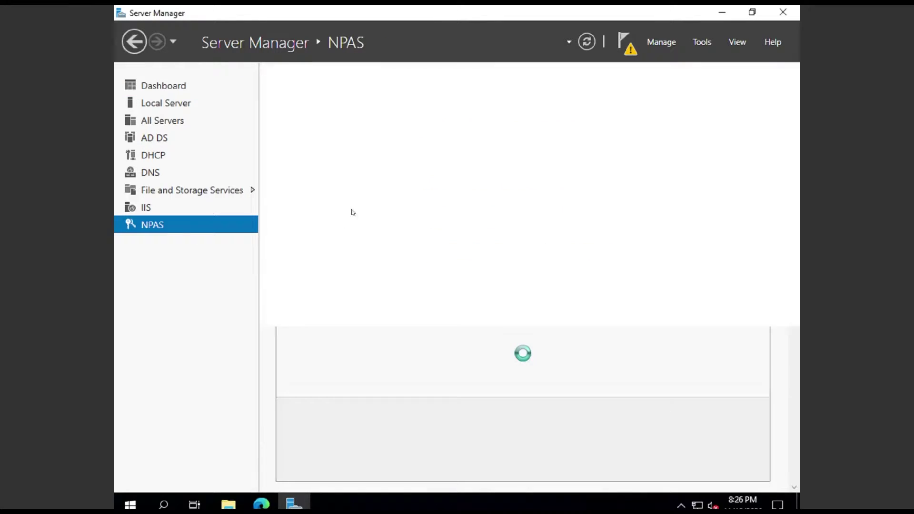
{"action": "right_click", "coordinate": [353, 162]}
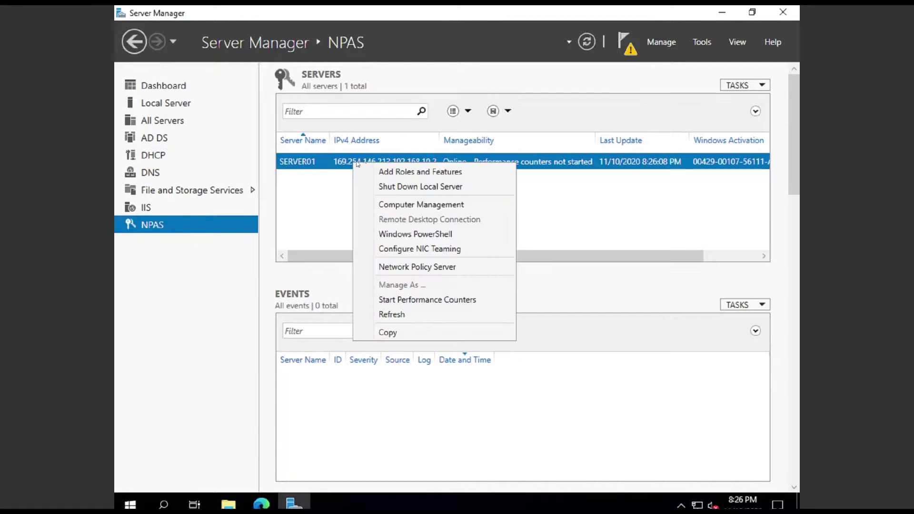
{"action": "left_click", "coordinate": [418, 267]}
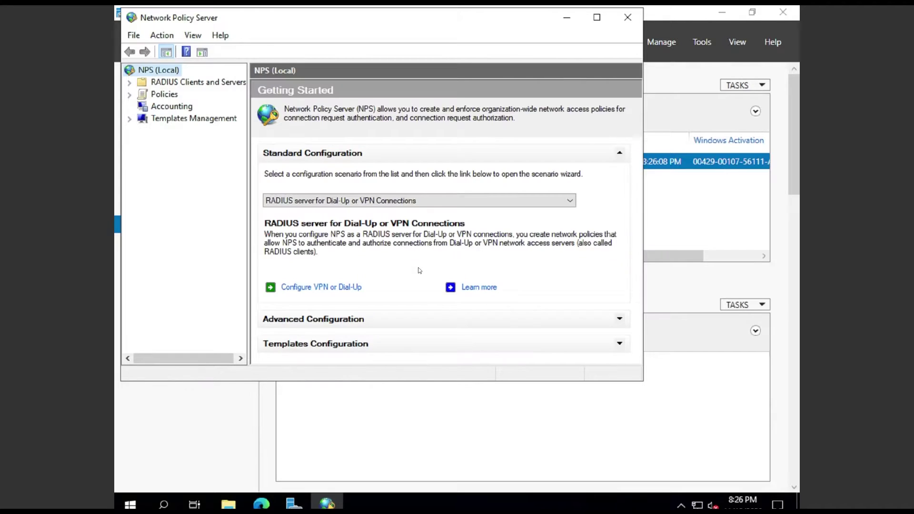
{"action": "left_click", "coordinate": [601, 20]}
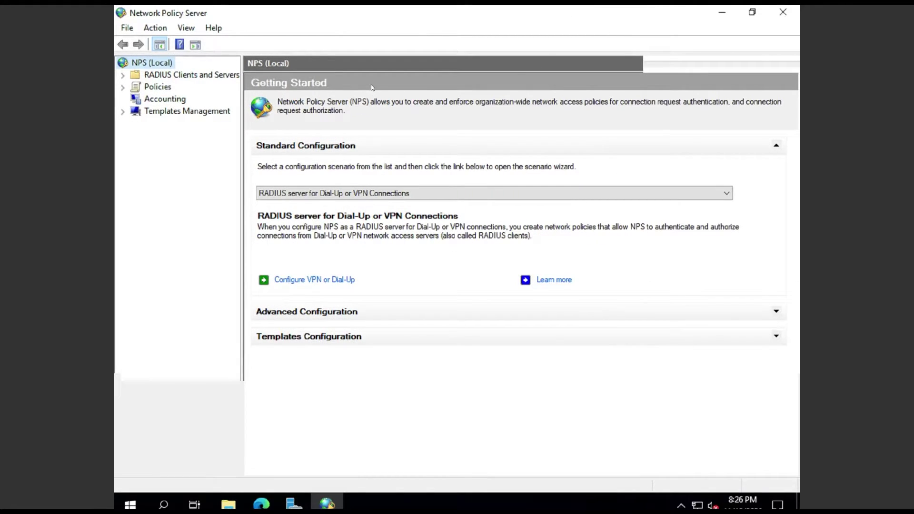
{"action": "left_click", "coordinate": [124, 76]}
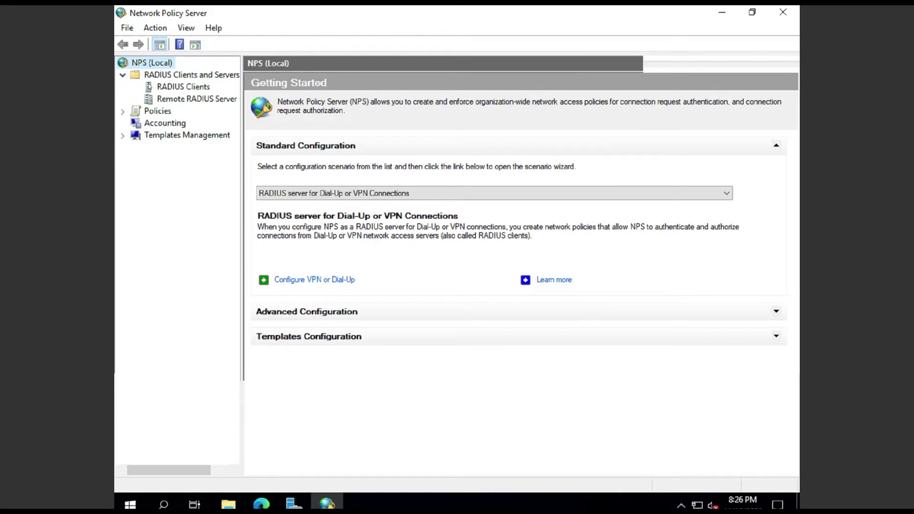
{"action": "left_click", "coordinate": [159, 90]}
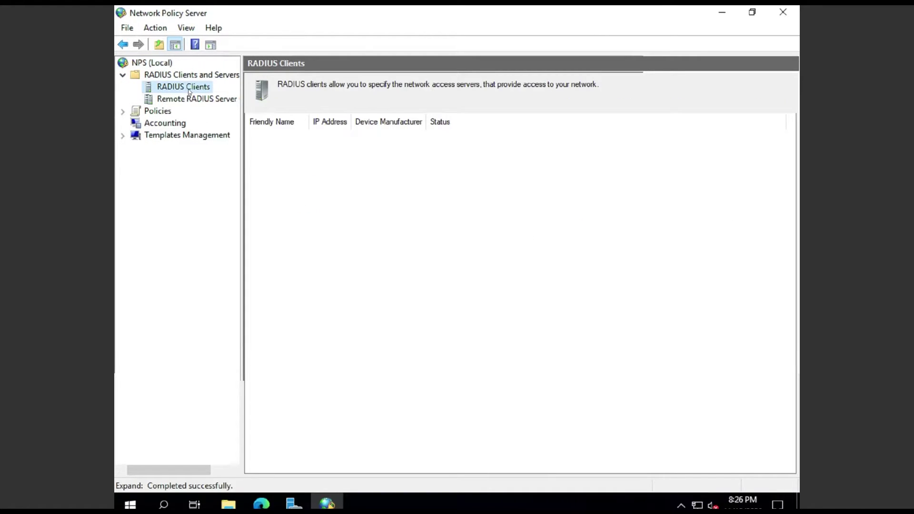
Step: Add RADIUS client 'UDM' at 192.168.10.1 using an existing shared secret template
{"action": "right_click", "coordinate": [189, 88]}
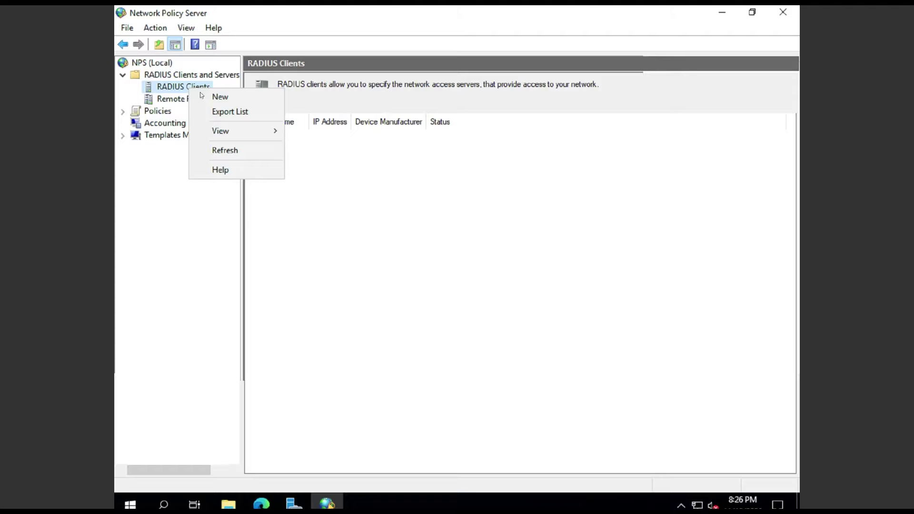
{"action": "left_click", "coordinate": [219, 97]}
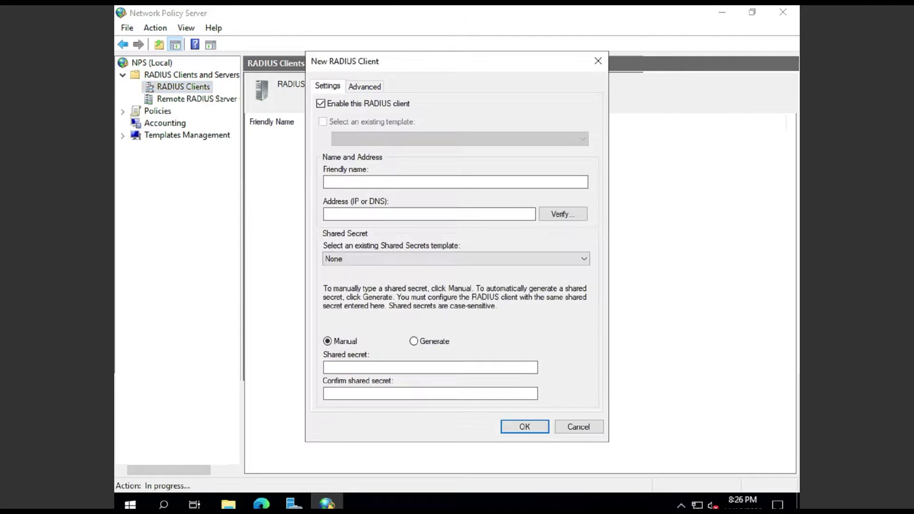
{"action": "left_click", "coordinate": [344, 182]}
{"action": "type", "text": "UDM"}
{"action": "left_click", "coordinate": [352, 214]}
{"action": "type", "text": "192"}
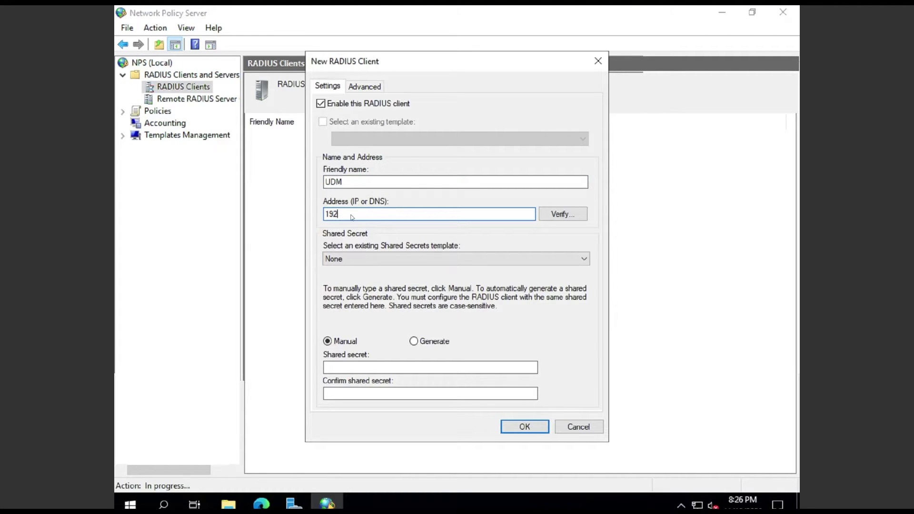
{"action": "type", "text": ".168.10.1"}
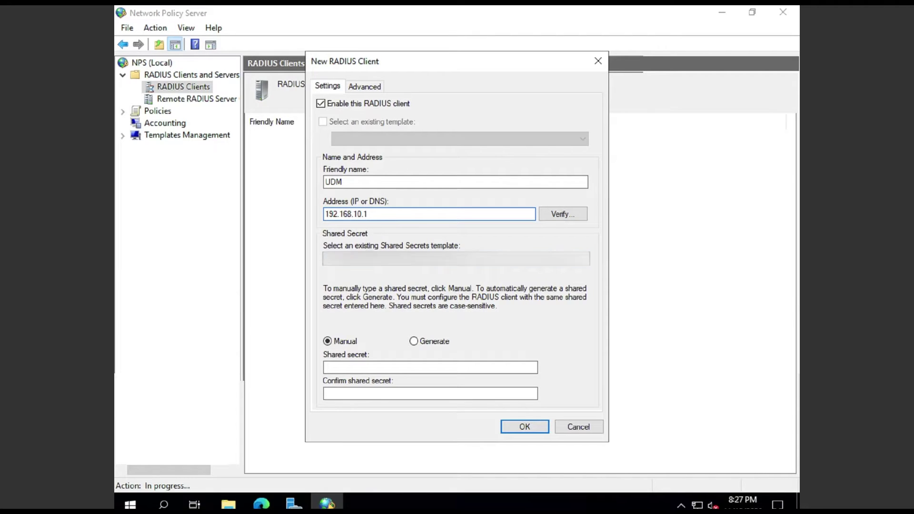
{"action": "left_click", "coordinate": [362, 259]}
{"action": "left_click", "coordinate": [362, 271]}
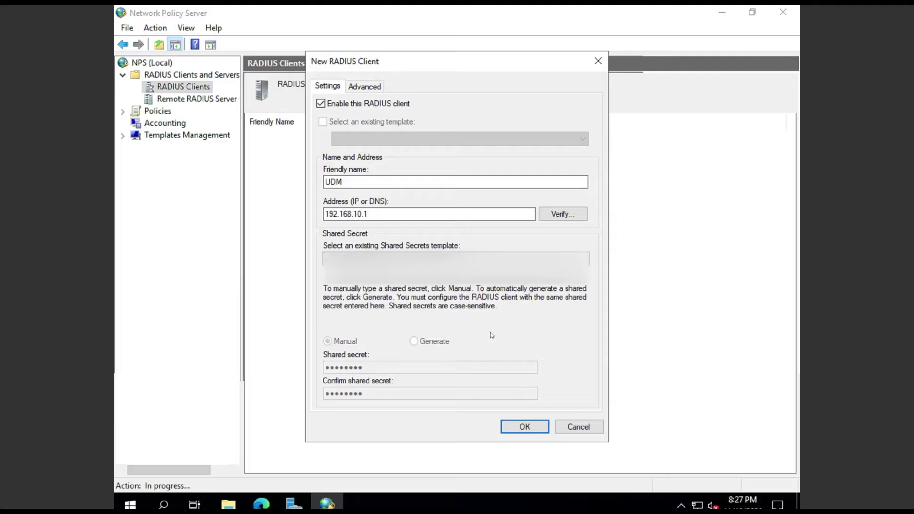
{"action": "left_click", "coordinate": [519, 428]}
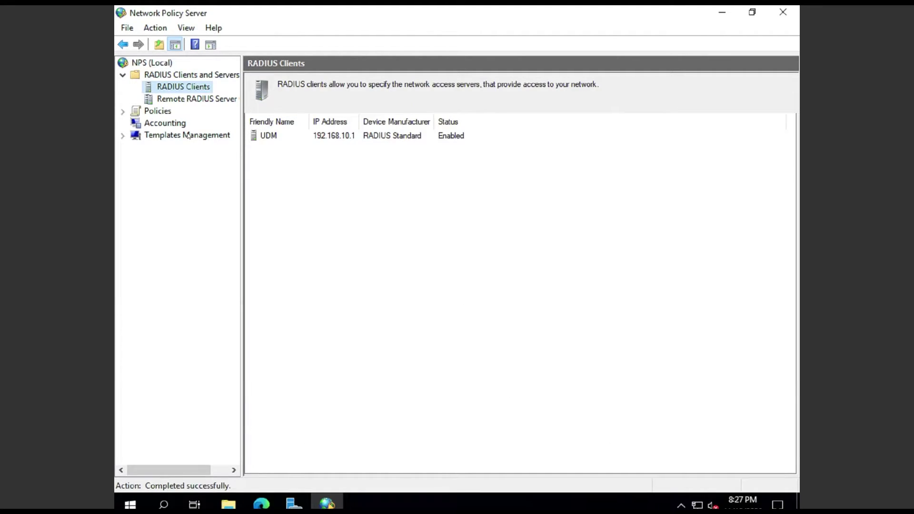
Step: Under Policies, start a new connection request policy named 'VPN Requests'
{"action": "left_click", "coordinate": [123, 75]}
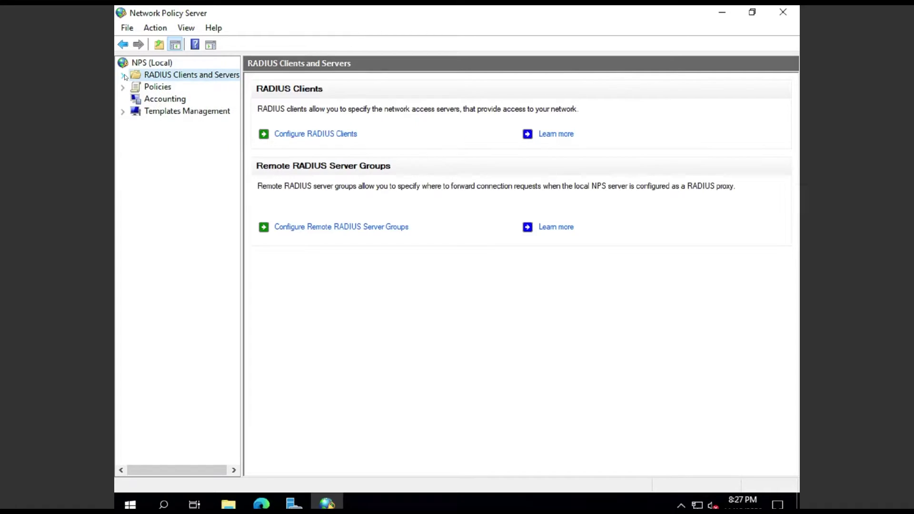
{"action": "left_click", "coordinate": [123, 87]}
{"action": "left_click", "coordinate": [167, 100]}
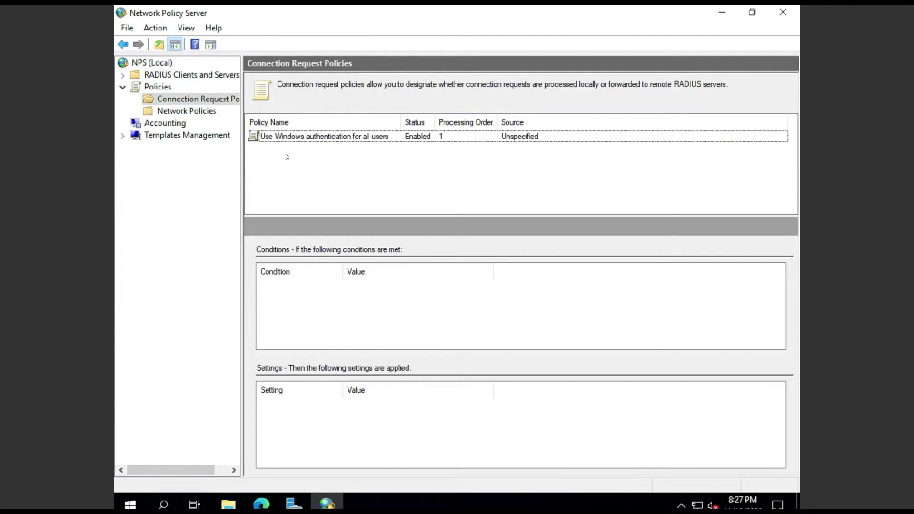
{"action": "right_click", "coordinate": [228, 98]}
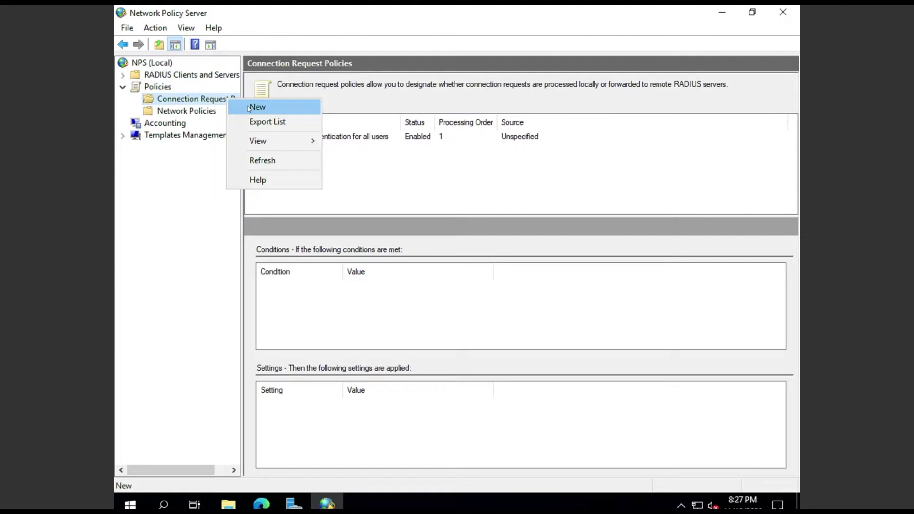
{"action": "left_click", "coordinate": [248, 106]}
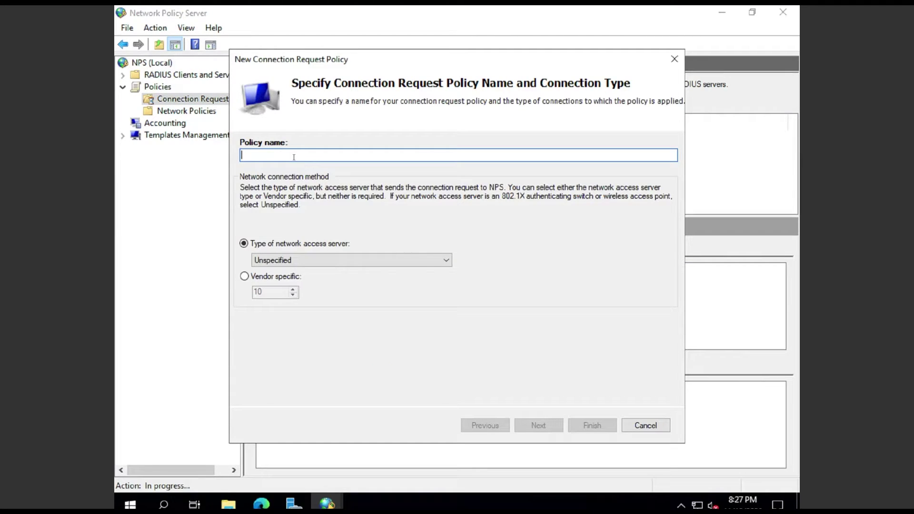
{"action": "type", "text": "VPN"}
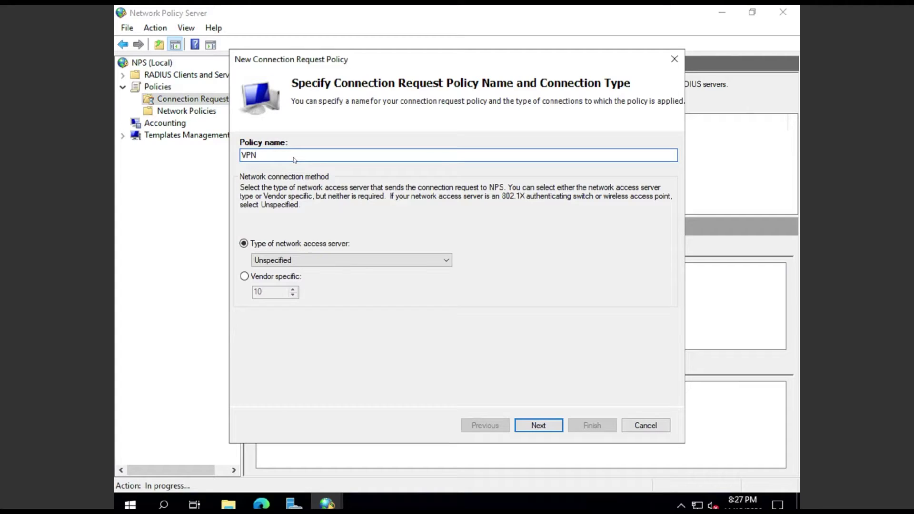
{"action": "type", "text": " Requests"}
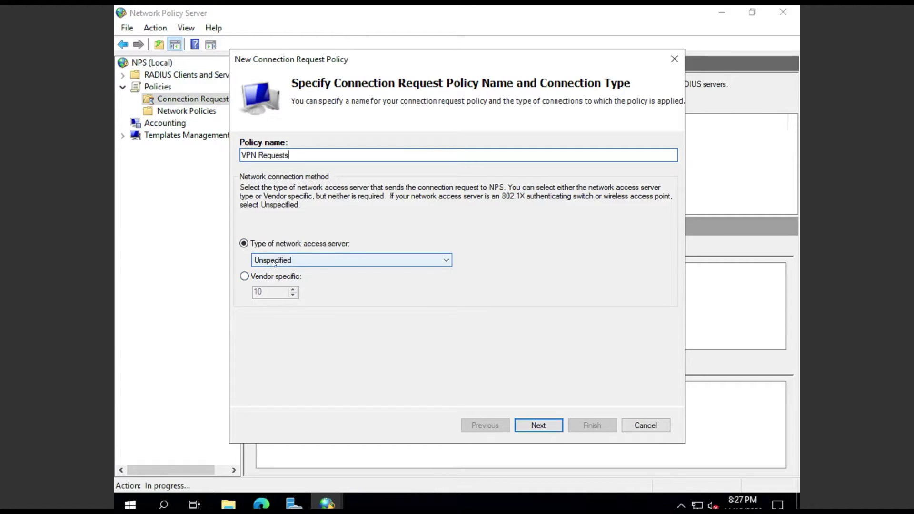
Step: Add a Client Friendly Name condition set to UDM to the policy
{"action": "left_click", "coordinate": [539, 425]}
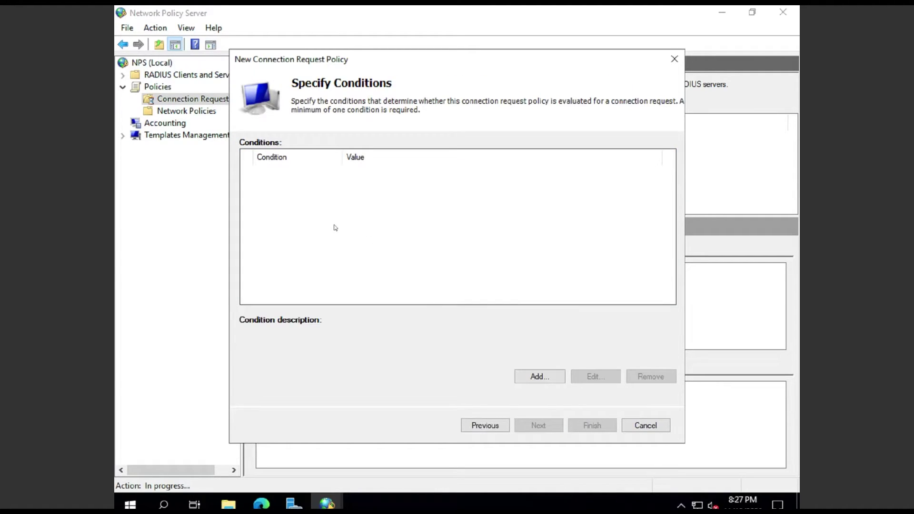
{"action": "left_click", "coordinate": [533, 375]}
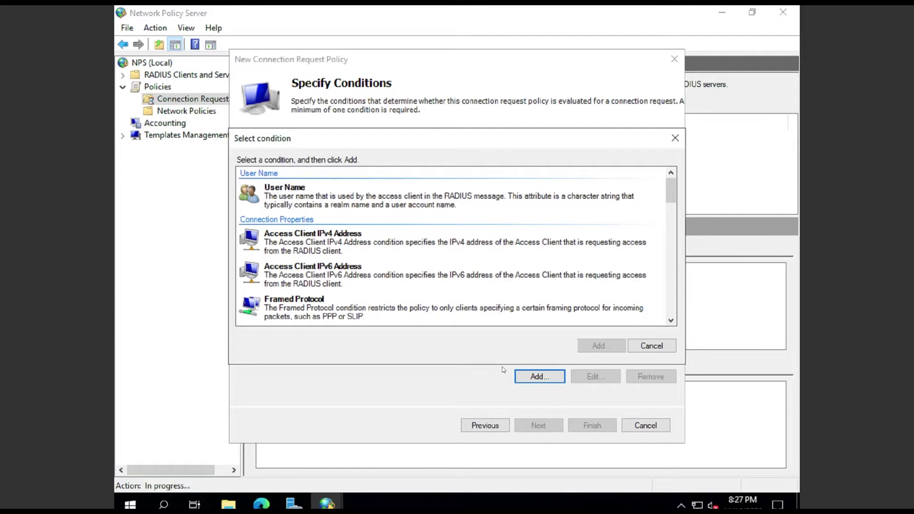
{"action": "left_click", "coordinate": [303, 249]}
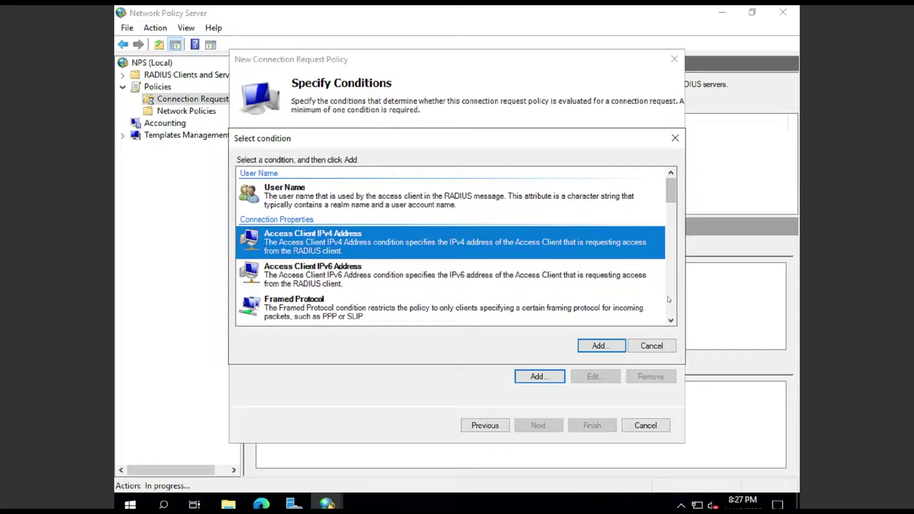
{"action": "left_click", "coordinate": [671, 321]}
{"action": "left_click", "coordinate": [671, 322]}
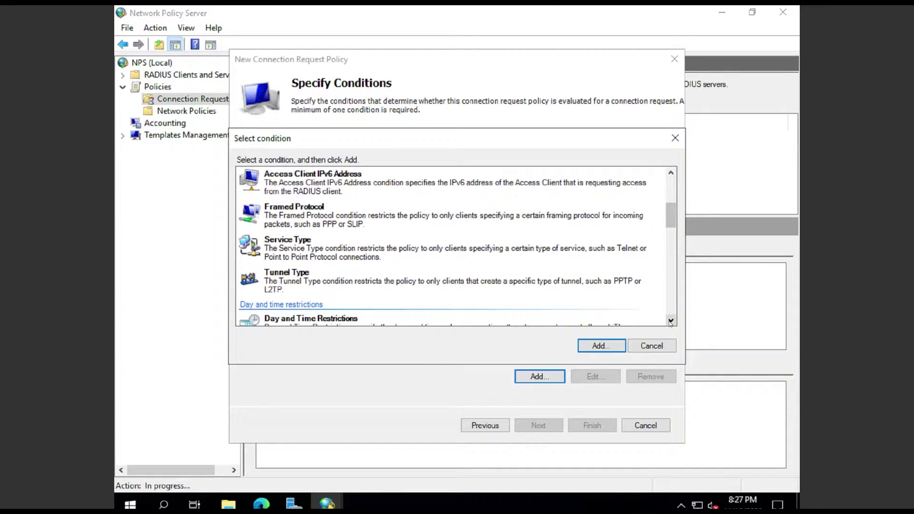
{"action": "left_click", "coordinate": [671, 321]}
{"action": "left_click", "coordinate": [671, 322]}
{"action": "left_click", "coordinate": [671, 322]}
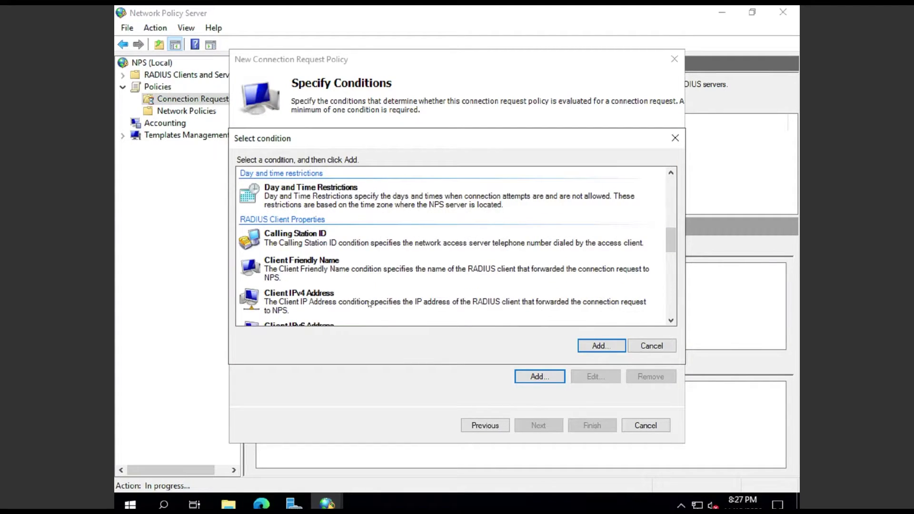
{"action": "left_click", "coordinate": [301, 274]}
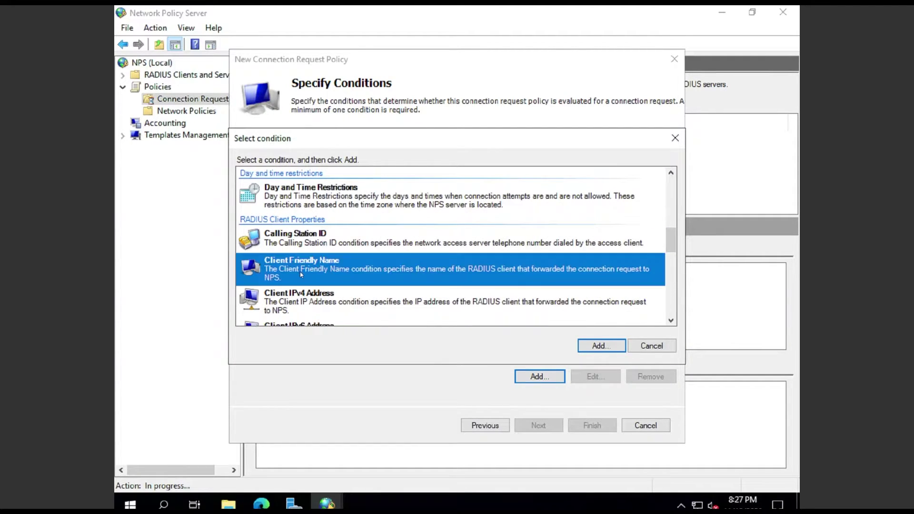
{"action": "left_click", "coordinate": [589, 346]}
{"action": "type", "text": "UDM"}
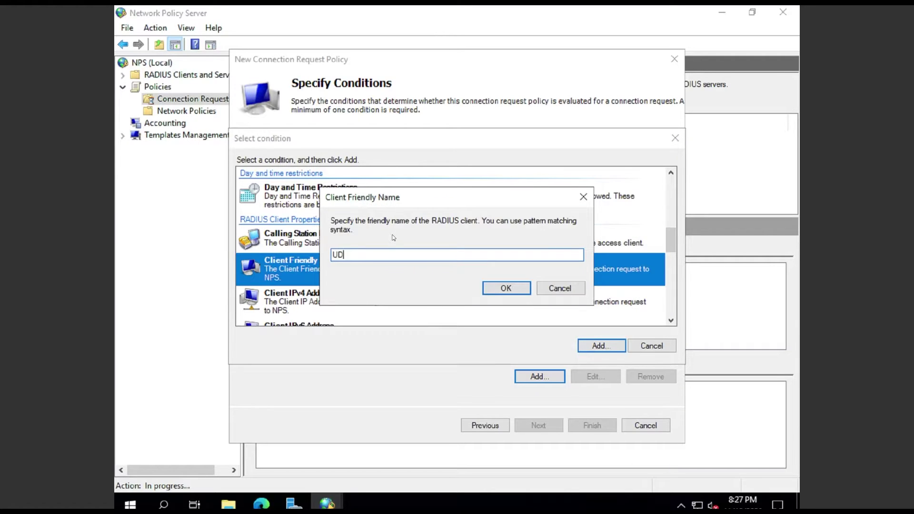
{"action": "left_click", "coordinate": [501, 288]}
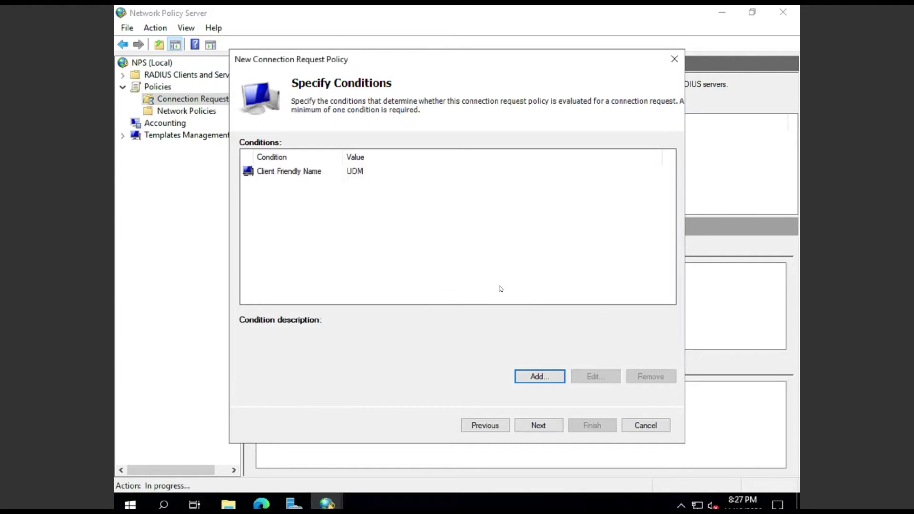
Step: Keep authentication on this server and accept the remaining wizard pages' defaults
{"action": "left_click", "coordinate": [547, 422]}
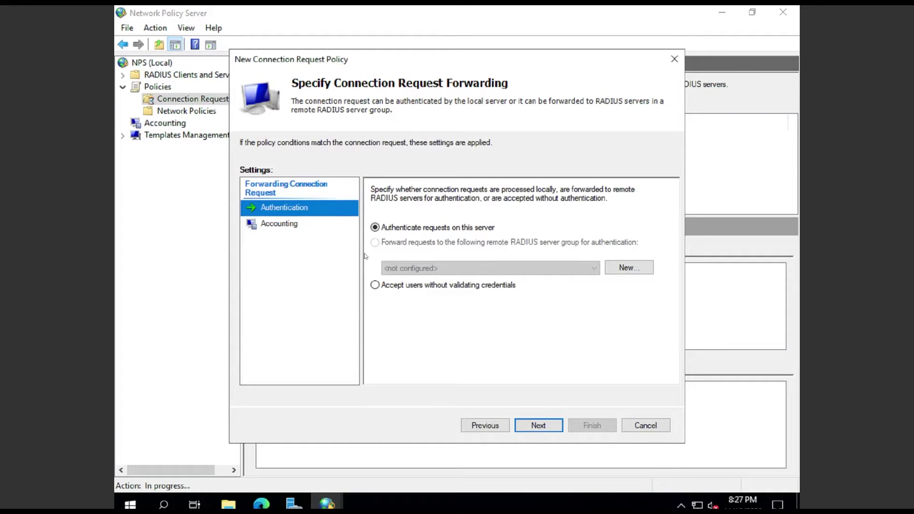
{"action": "left_click", "coordinate": [545, 426]}
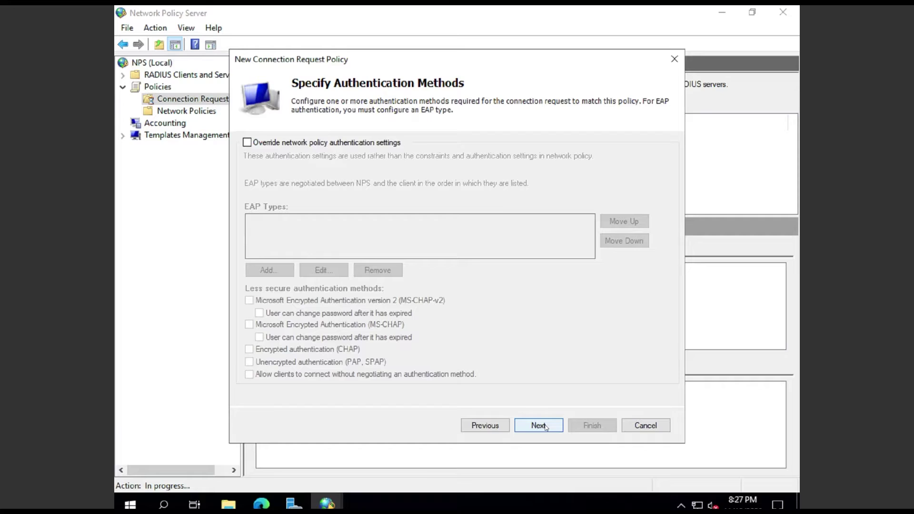
{"action": "left_click", "coordinate": [546, 427]}
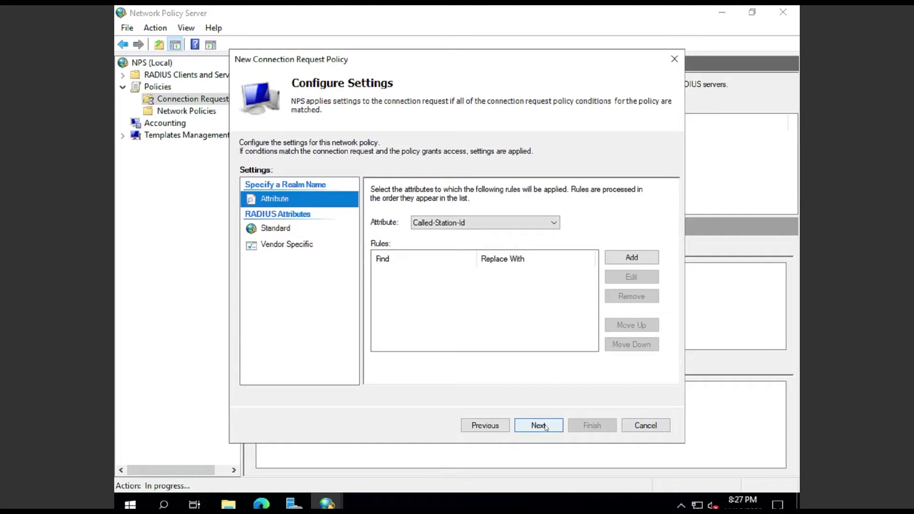
{"action": "left_click", "coordinate": [546, 426]}
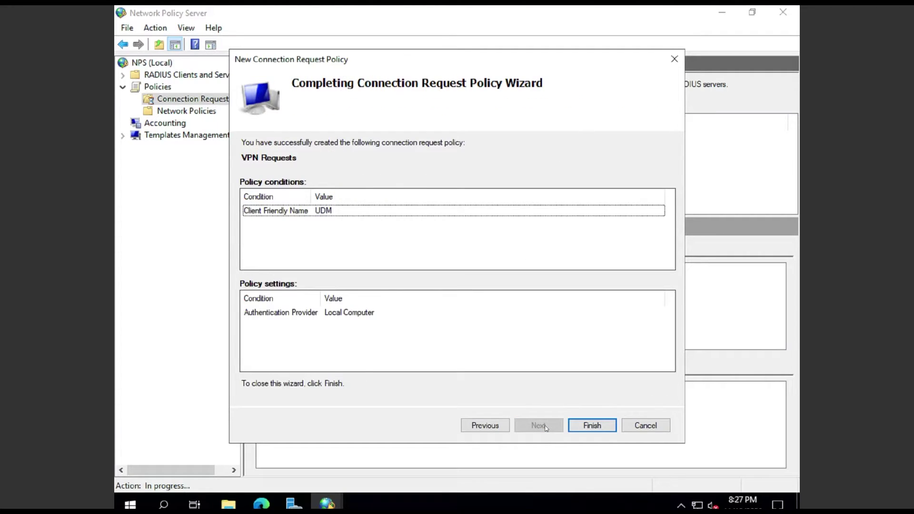
Step: Finish VPN Requests, move it to processing order 1, and show the Network Policies list
{"action": "left_click", "coordinate": [592, 426]}
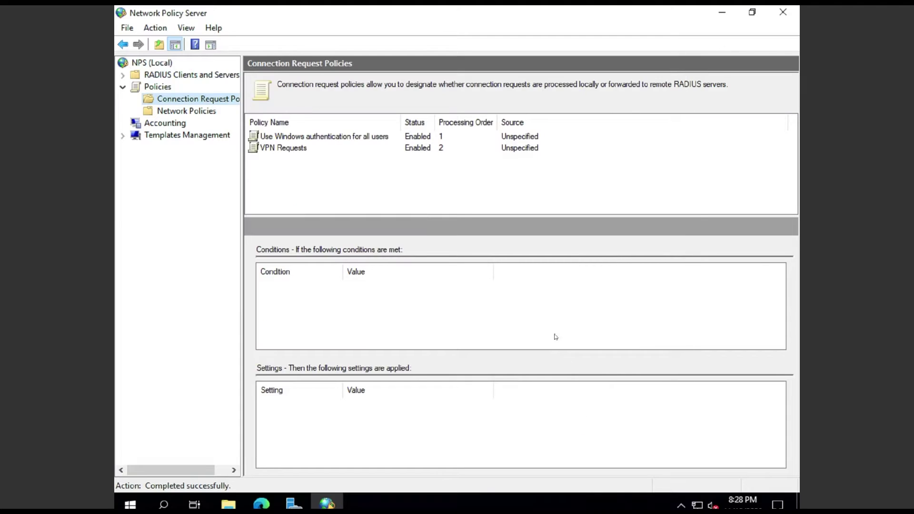
{"action": "left_click", "coordinate": [264, 149]}
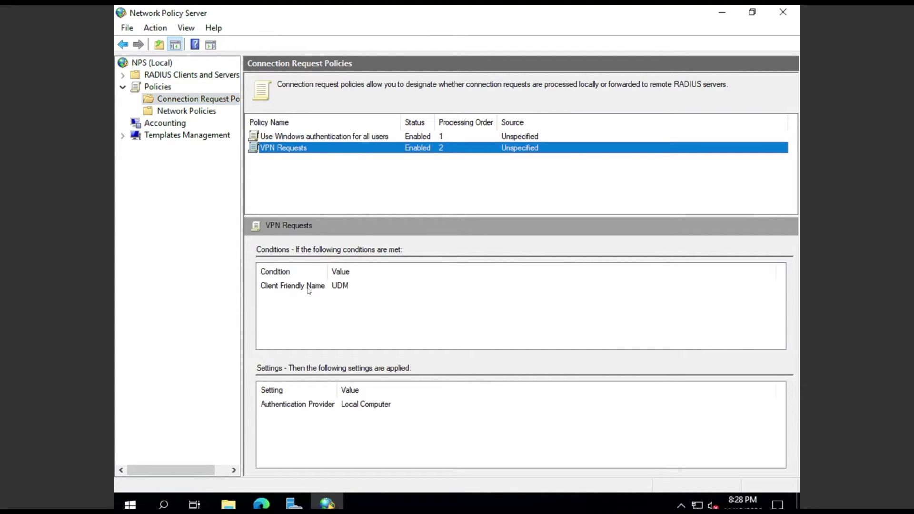
{"action": "right_click", "coordinate": [295, 153]}
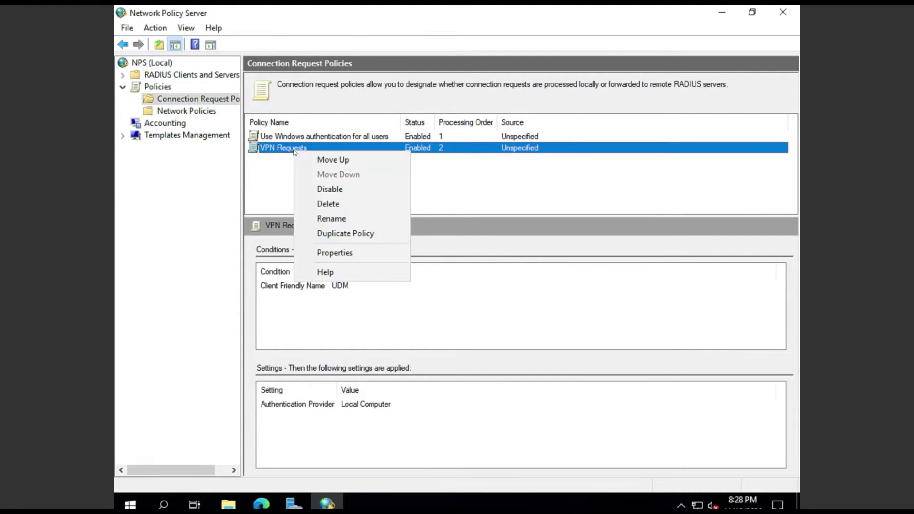
{"action": "left_click", "coordinate": [330, 158]}
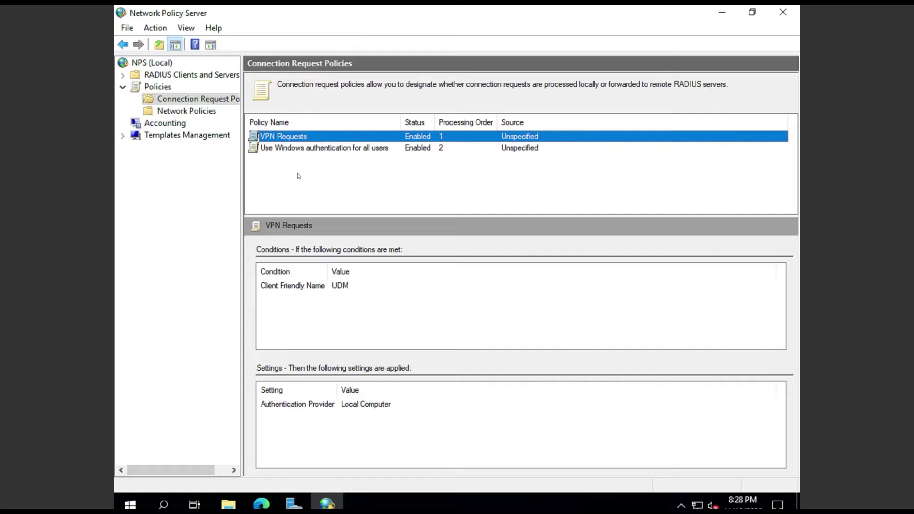
{"action": "left_click", "coordinate": [189, 115]}
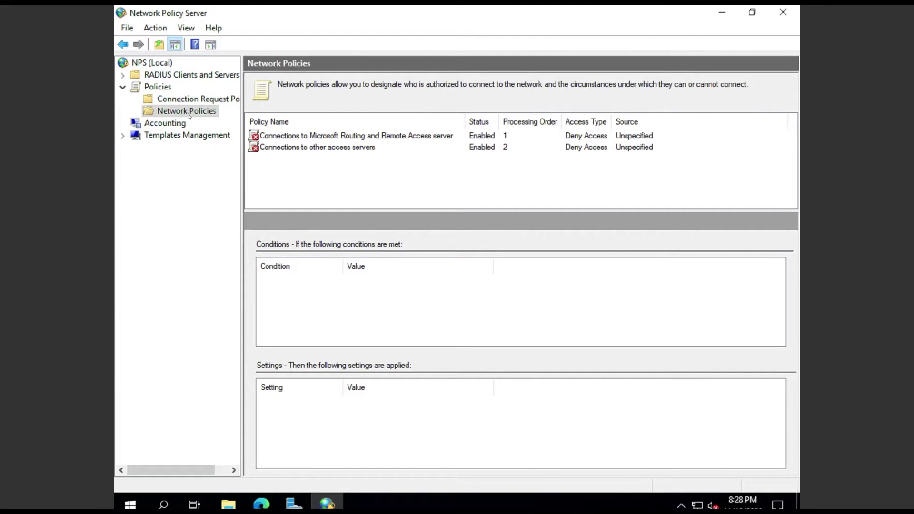
Step: Start a new network policy named 'VPN Users'
{"action": "right_click", "coordinate": [189, 115]}
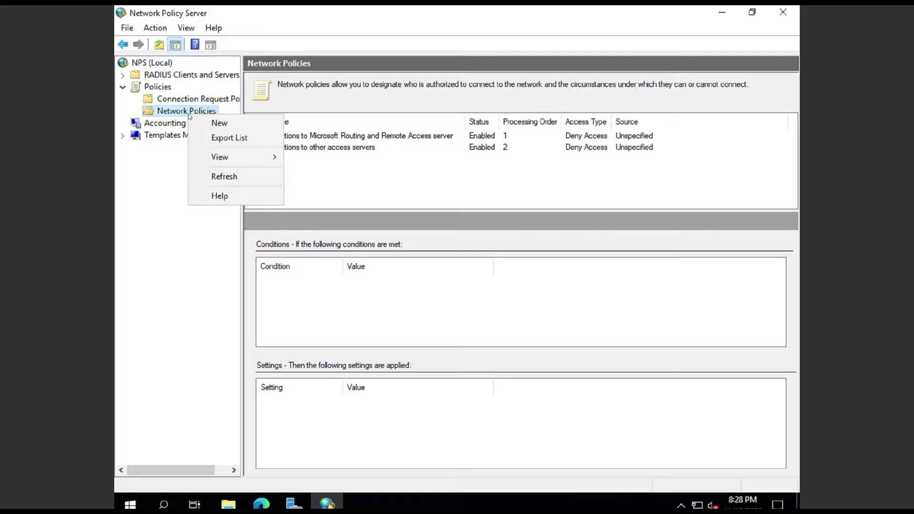
{"action": "left_click", "coordinate": [220, 123]}
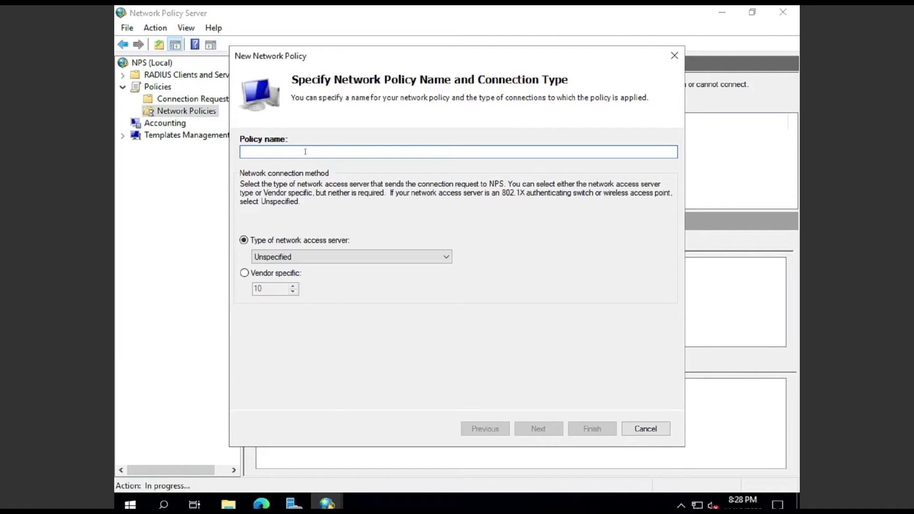
{"action": "type", "text": "VPN"}
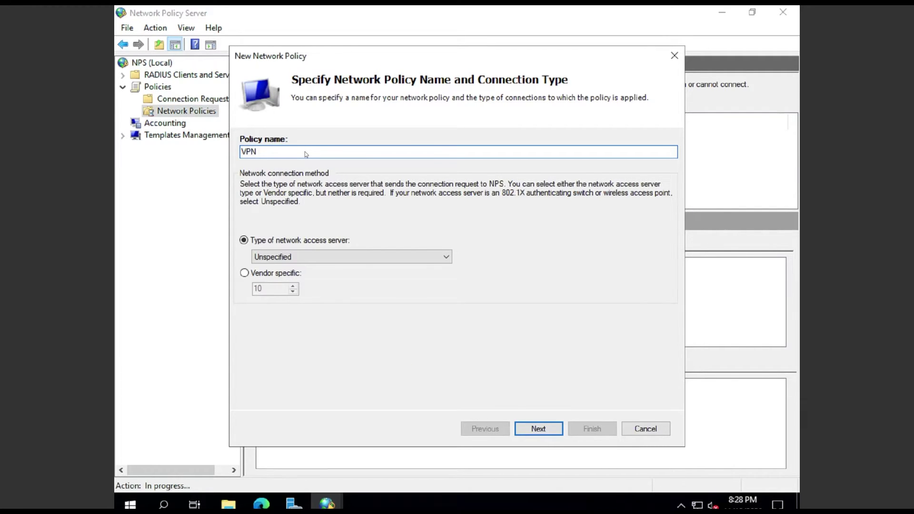
{"action": "type", "text": " Users"}
{"action": "left_click", "coordinate": [548, 429]}
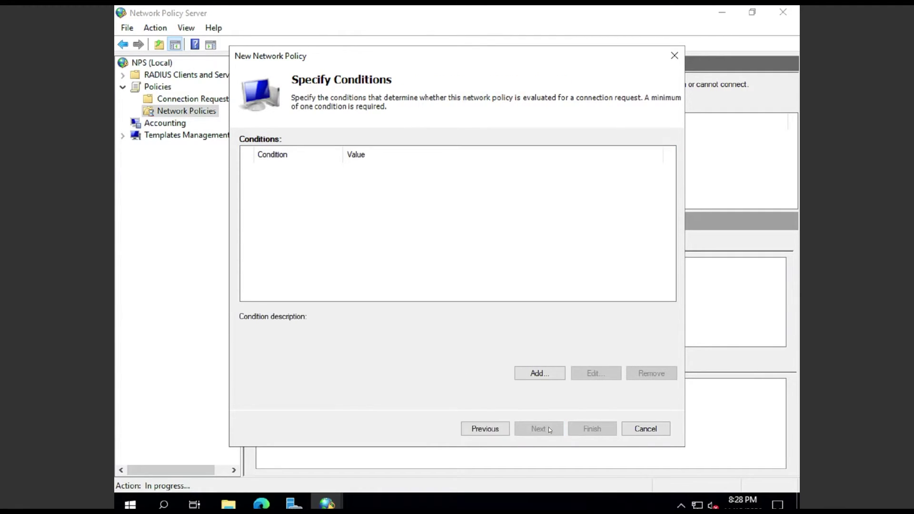
Step: Add a User Groups condition requiring membership in DOMAIN\VPN Users
{"action": "left_click", "coordinate": [540, 372]}
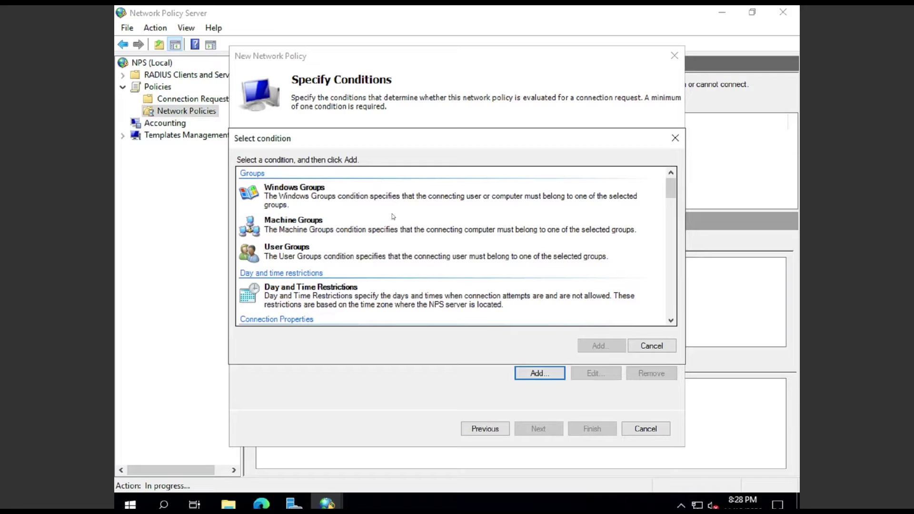
{"action": "left_click", "coordinate": [309, 248]}
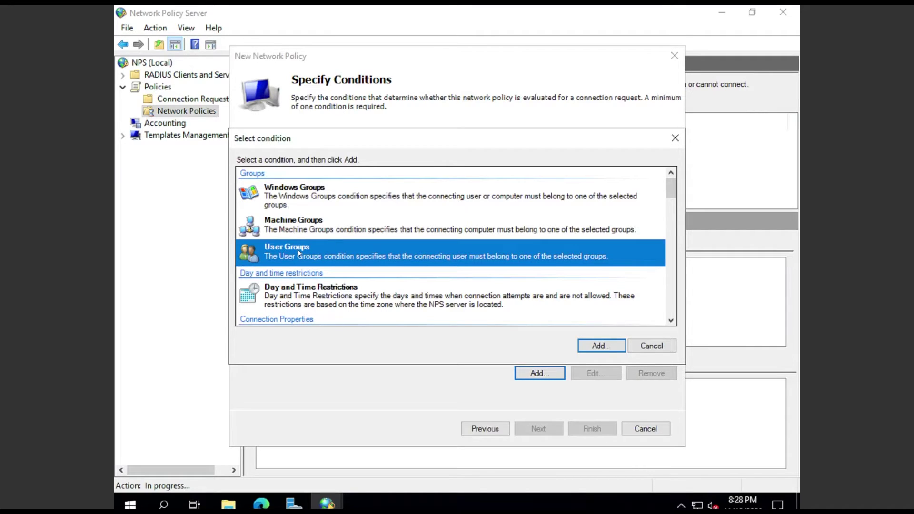
{"action": "double_click", "coordinate": [299, 254]}
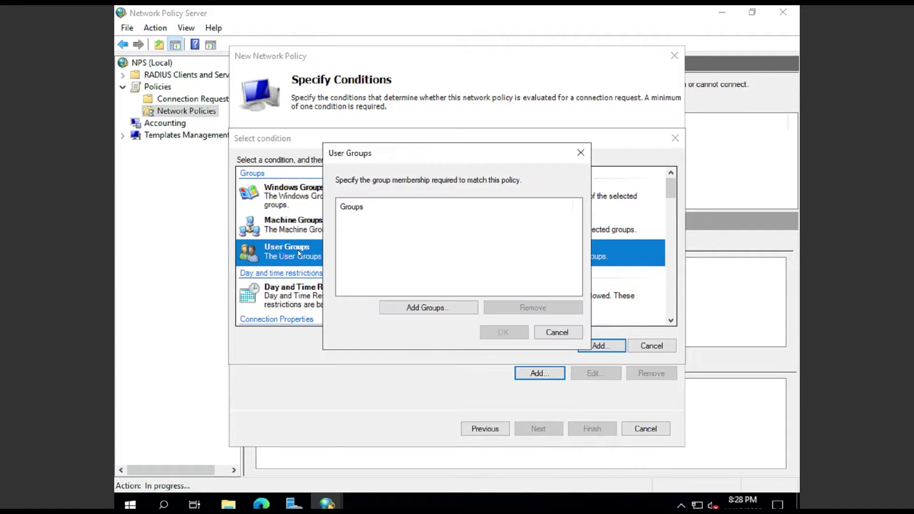
{"action": "left_click", "coordinate": [429, 307]}
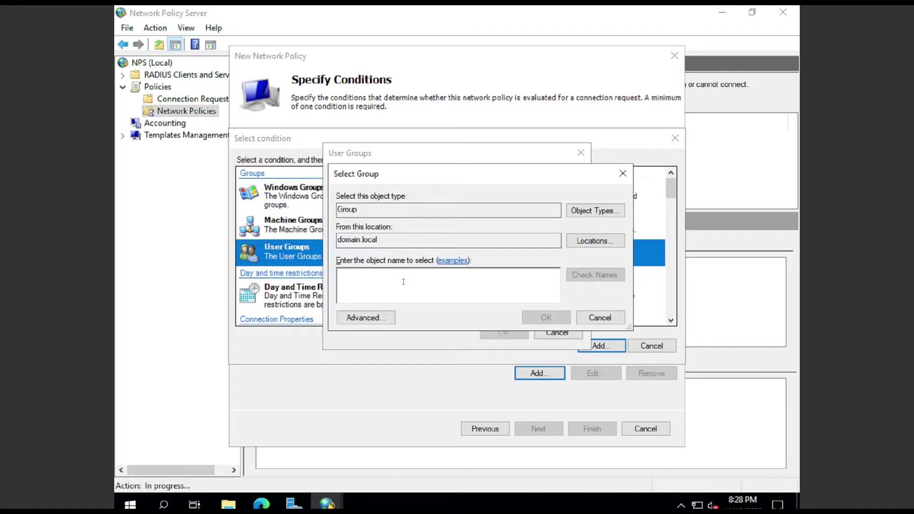
{"action": "type", "text": "vpn users"}
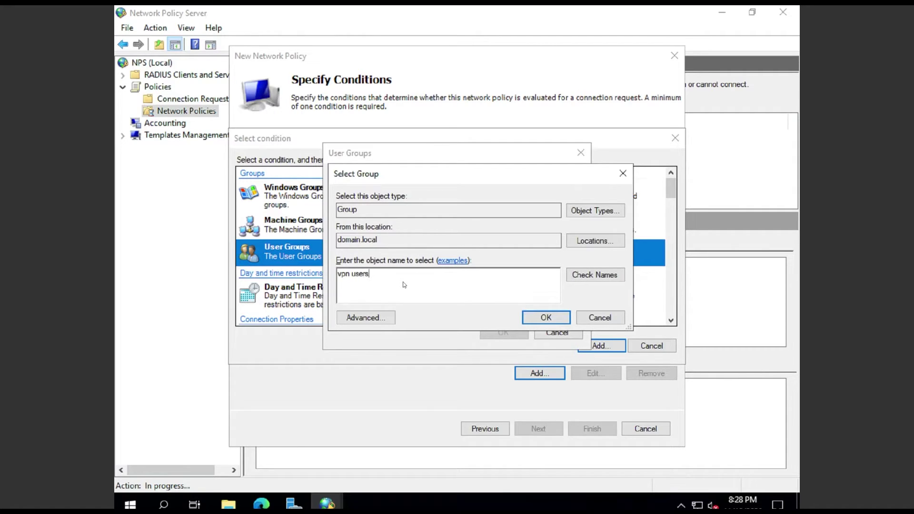
{"action": "left_click", "coordinate": [596, 277]}
{"action": "left_click", "coordinate": [547, 318]}
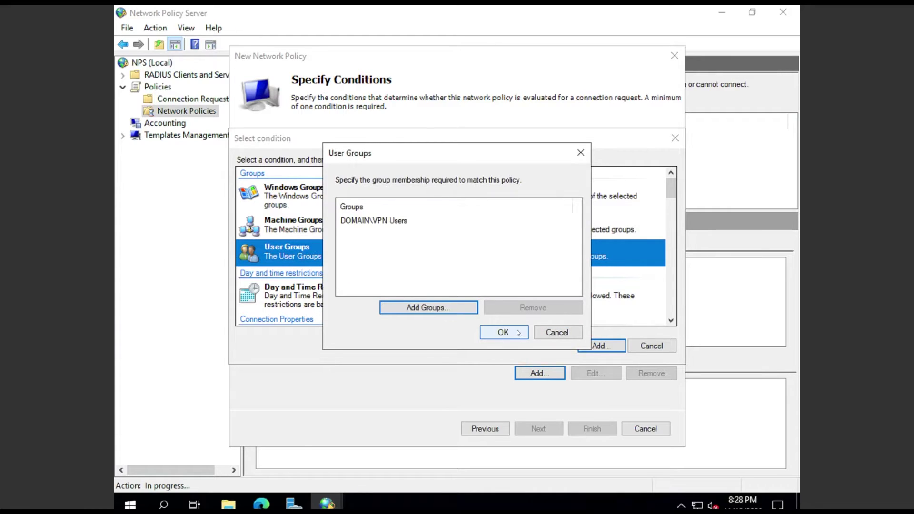
{"action": "left_click", "coordinate": [502, 333]}
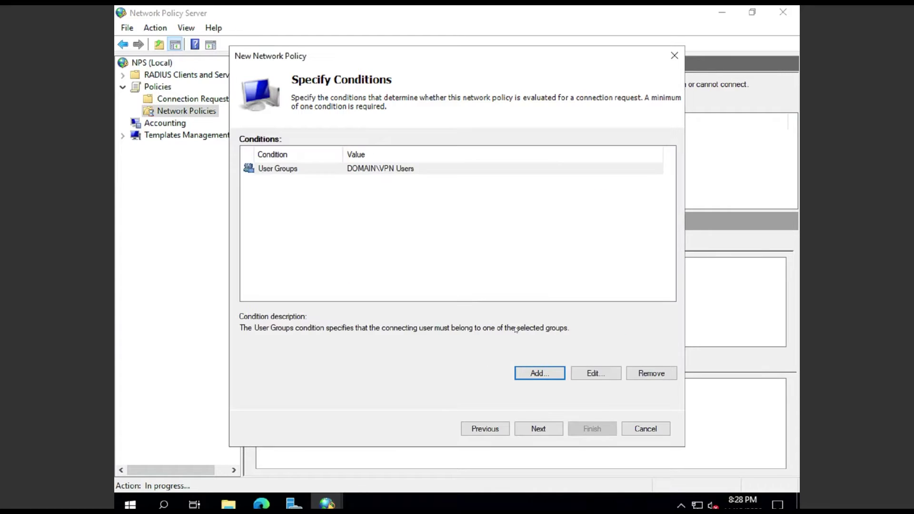
Step: Grant access, allow unencrypted PAP/SPAP, decline the help prompt, and keep default constraints and settings
{"action": "left_click", "coordinate": [541, 429]}
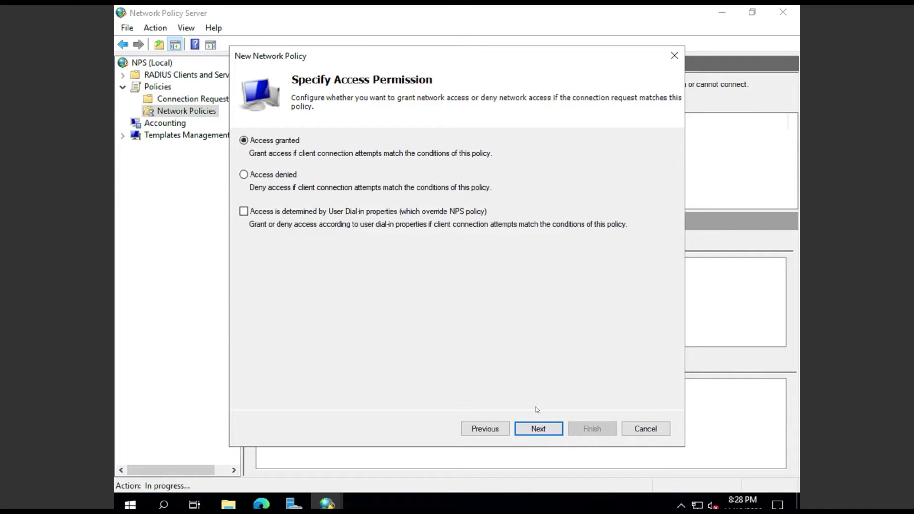
{"action": "left_click", "coordinate": [538, 429]}
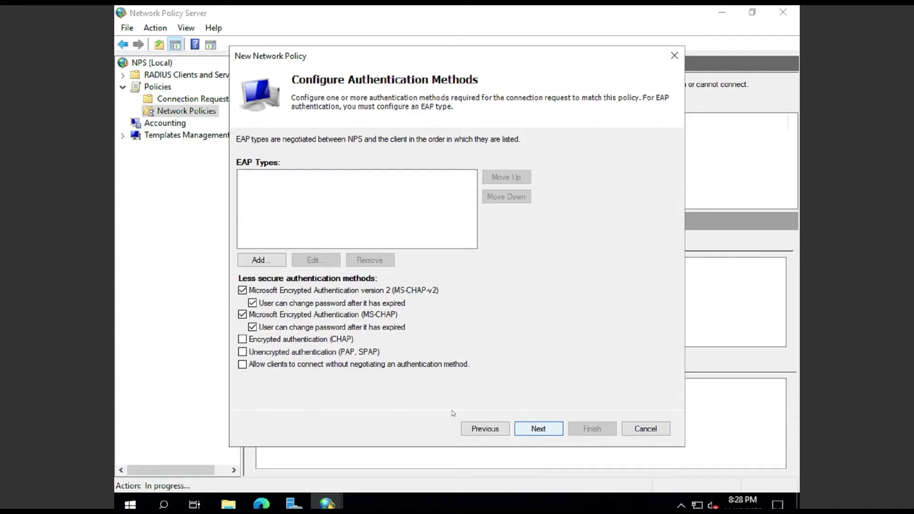
{"action": "left_click", "coordinate": [243, 352]}
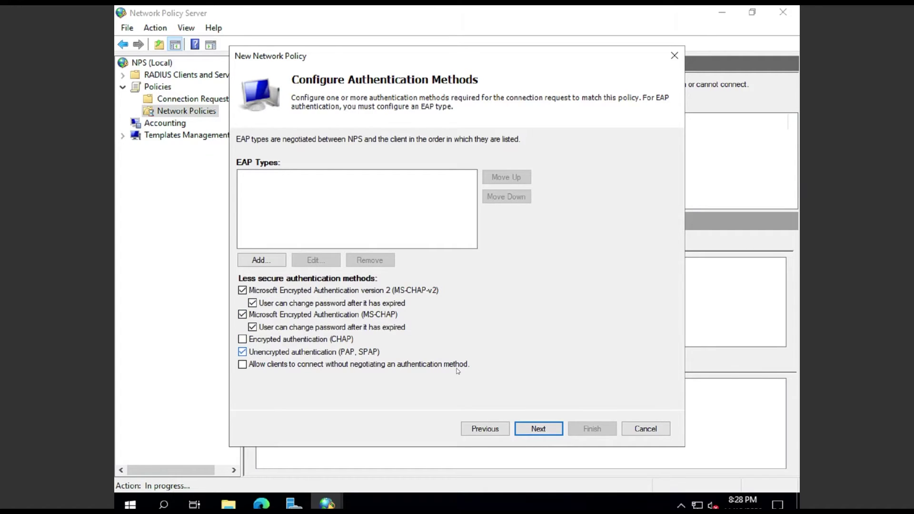
{"action": "left_click", "coordinate": [545, 430]}
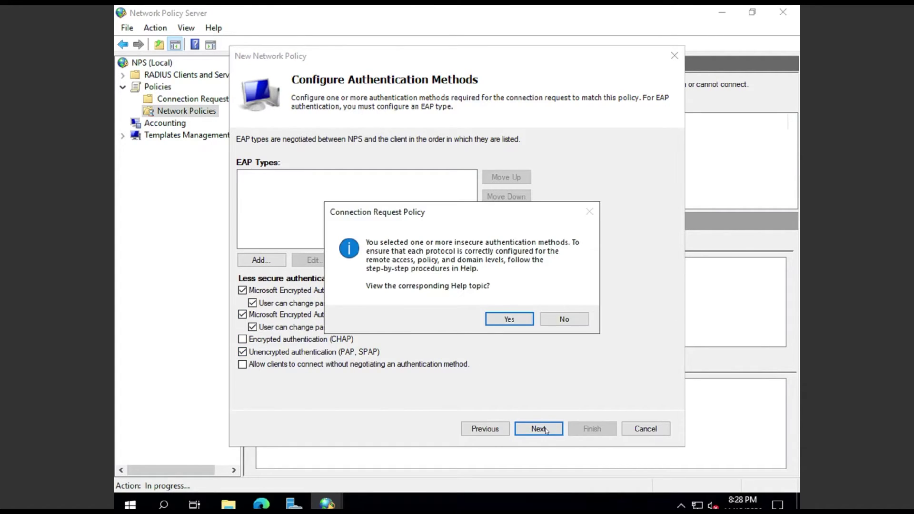
{"action": "left_click", "coordinate": [563, 322]}
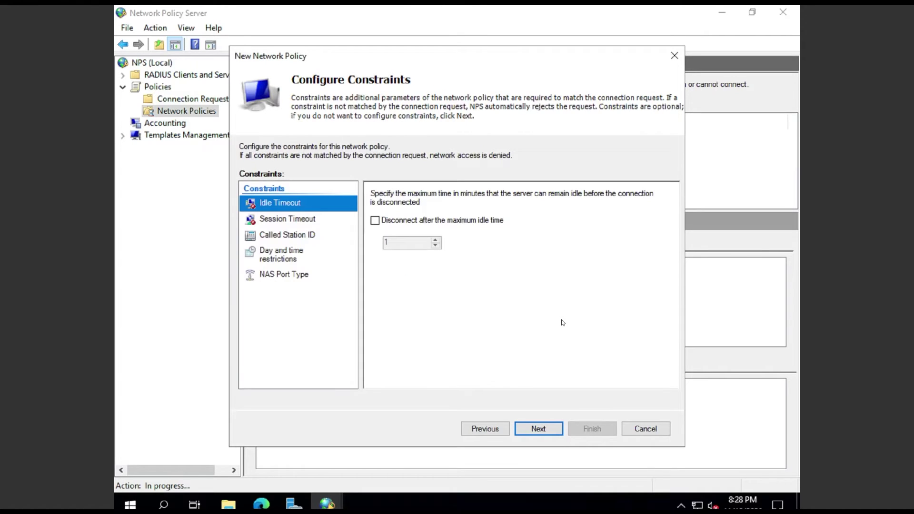
{"action": "left_click", "coordinate": [533, 431]}
{"action": "left_click", "coordinate": [533, 430]}
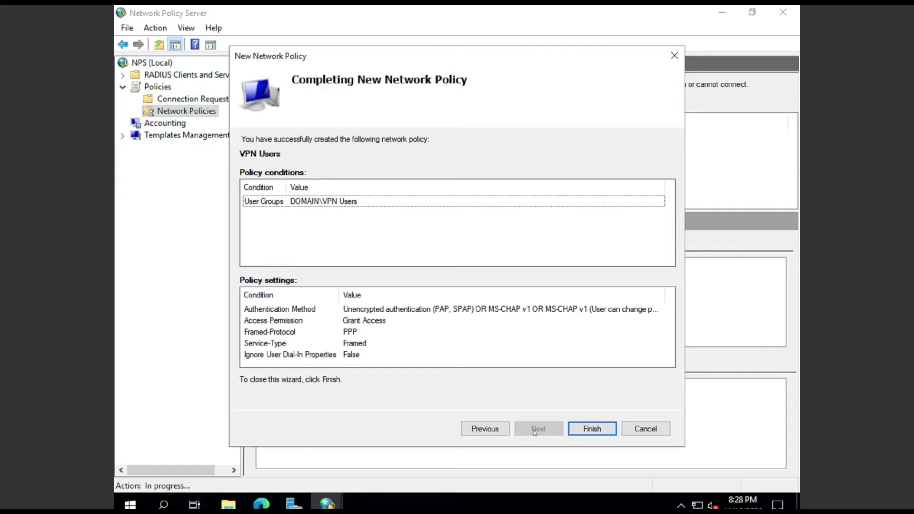
Step: Finish the VPN Users policy and move it up twice to processing order 1
{"action": "left_click", "coordinate": [591, 431]}
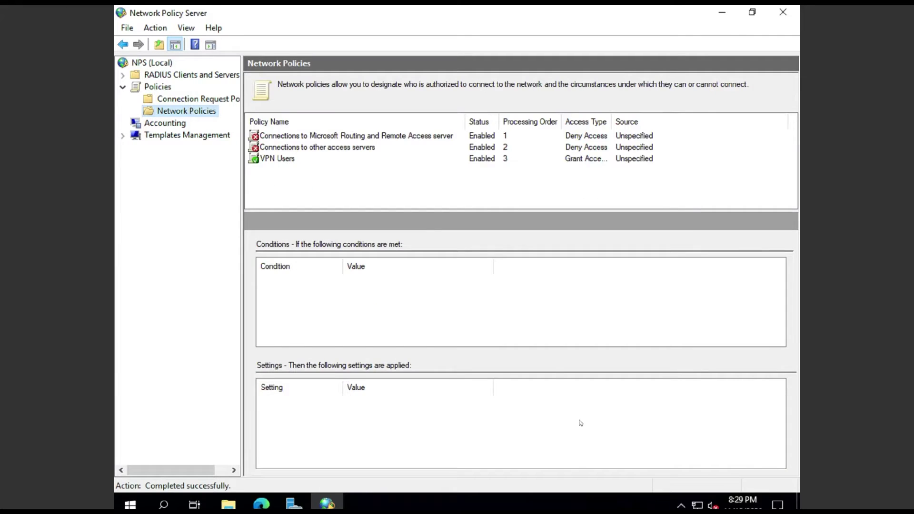
{"action": "left_click", "coordinate": [284, 161]}
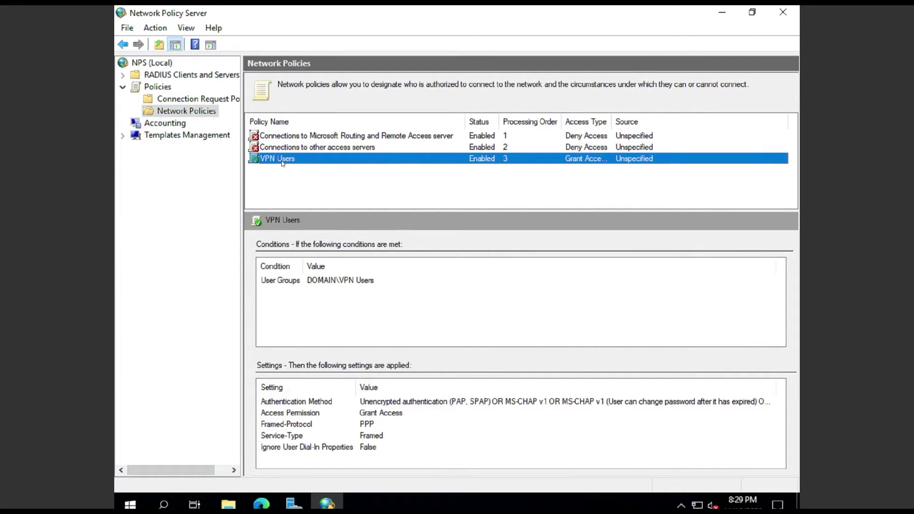
{"action": "right_click", "coordinate": [284, 161]}
{"action": "left_click", "coordinate": [311, 169]}
{"action": "right_click", "coordinate": [278, 149]}
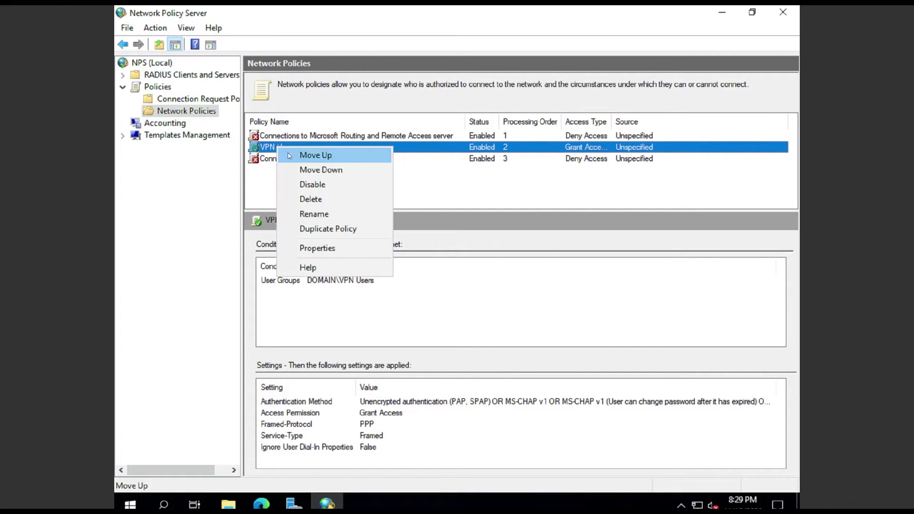
{"action": "left_click", "coordinate": [290, 155]}
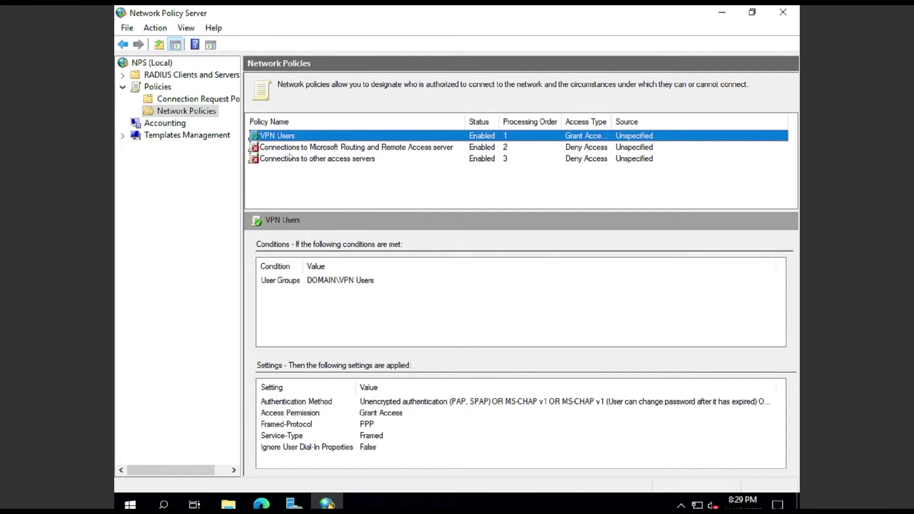
{"action": "left_click", "coordinate": [312, 193]}
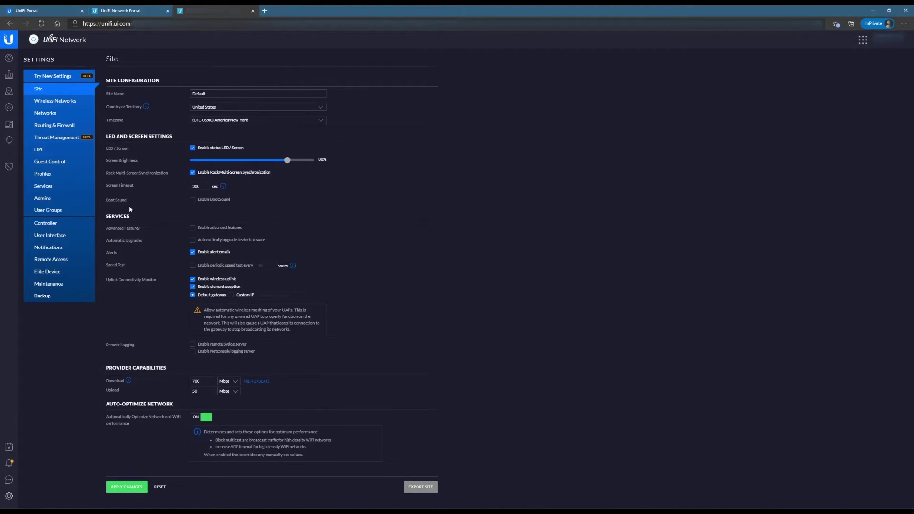
Step: Create and save UniFi RADIUS profile SERVER01 pointing to 192.168.10.2 with the shared secret
{"action": "left_click", "coordinate": [57, 176]}
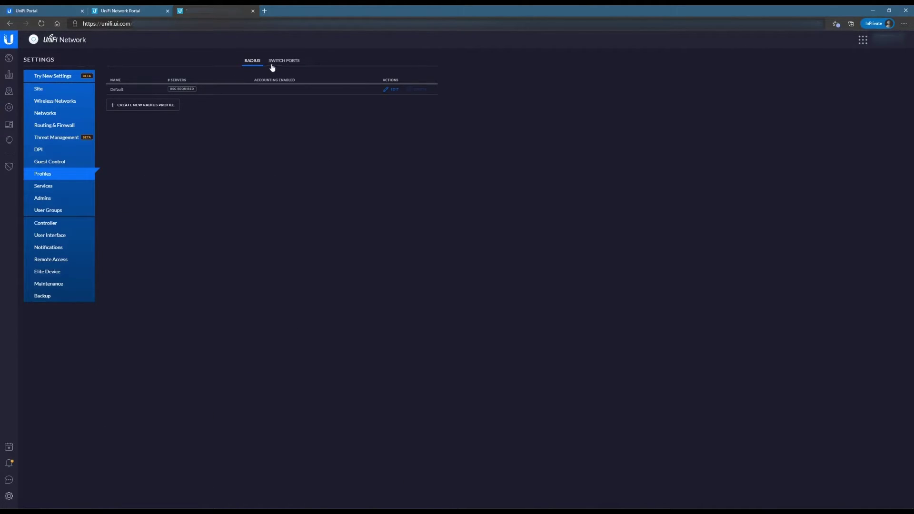
{"action": "left_click", "coordinate": [154, 105]}
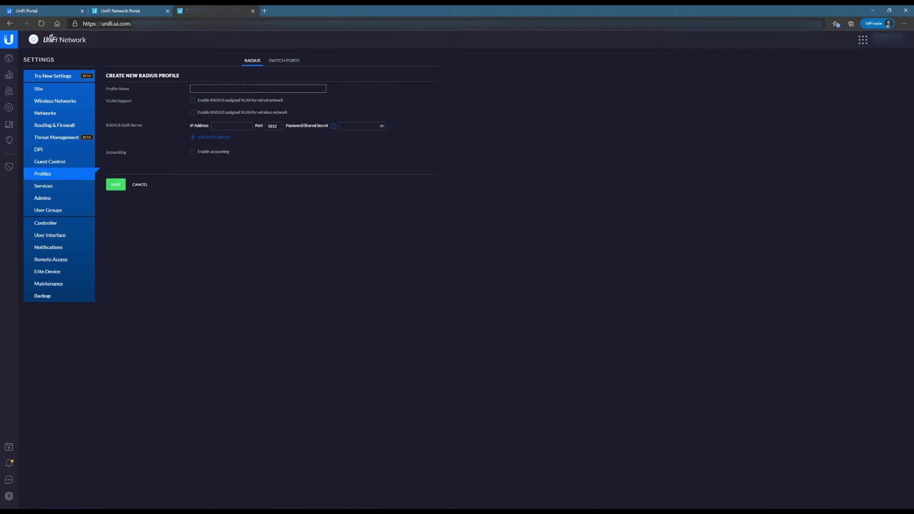
{"action": "type", "text": "SERVER01"}
{"action": "left_click", "coordinate": [239, 125]}
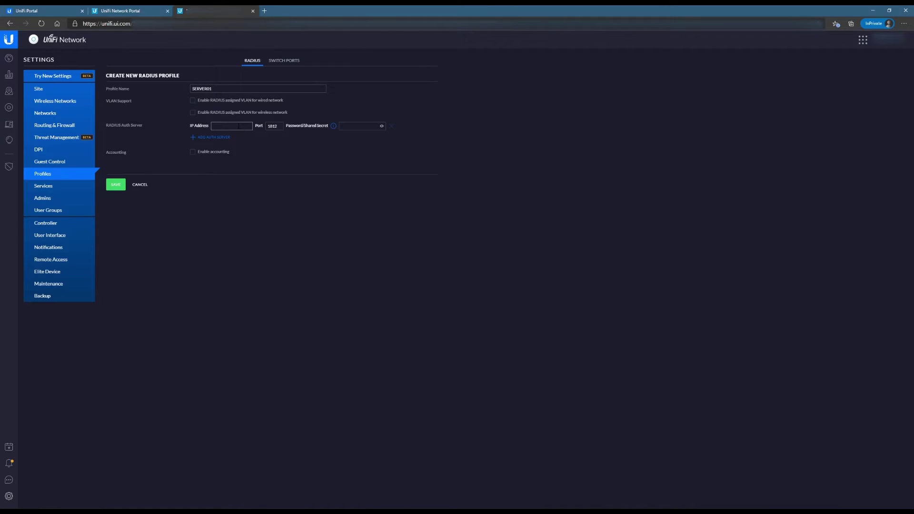
{"action": "type", "text": "192.168.10.2"}
{"action": "left_click", "coordinate": [352, 126]}
{"action": "left_click", "coordinate": [116, 185]}
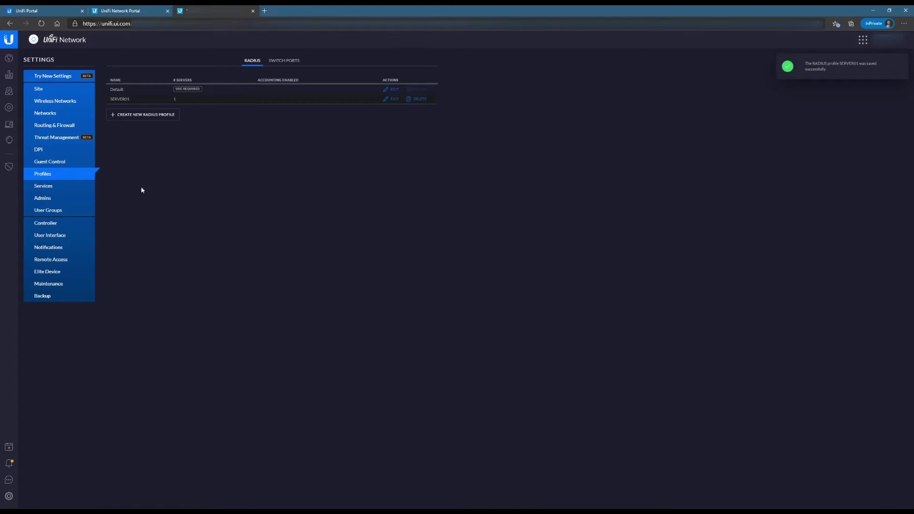
Step: Create a new network named 'Client VPN' as a Remote User VPN and enter its pre-shared key
{"action": "left_click", "coordinate": [49, 114]}
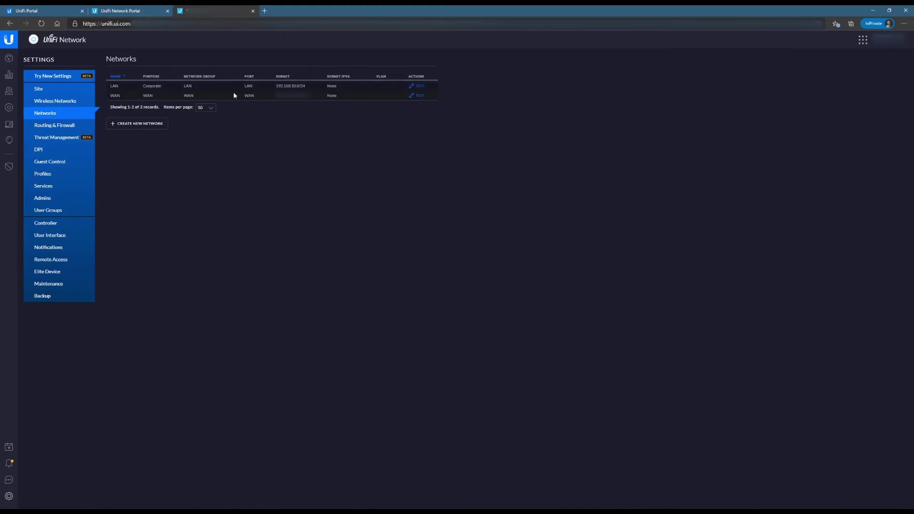
{"action": "left_click", "coordinate": [130, 127]}
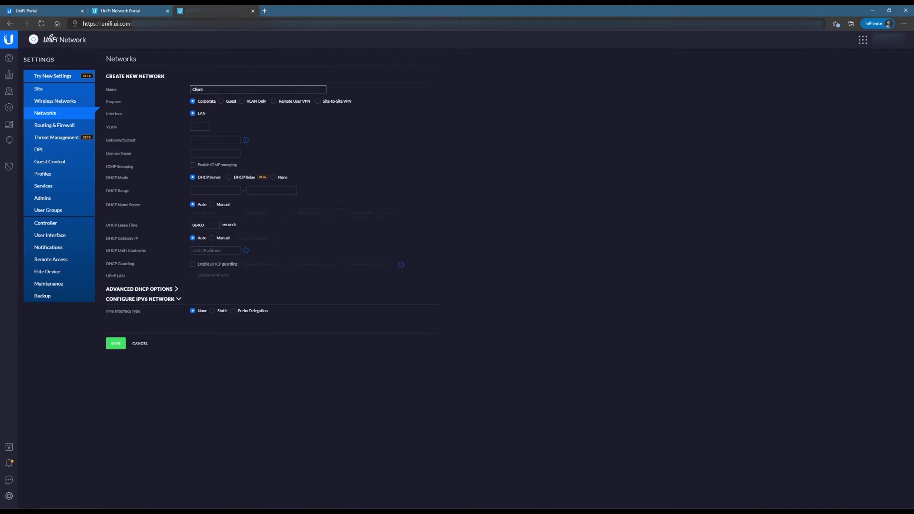
{"action": "type", "text": "Client VPN"}
{"action": "left_click", "coordinate": [285, 105]}
{"action": "left_click", "coordinate": [206, 128]}
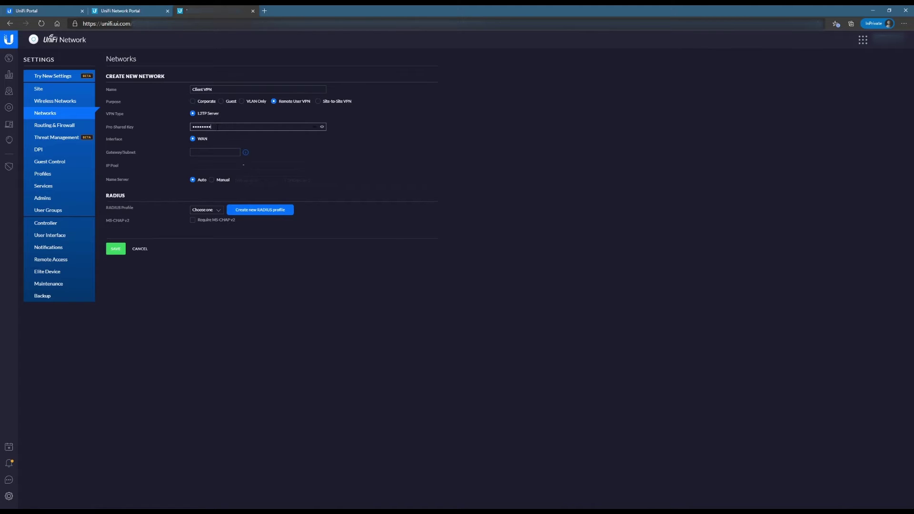
Step: Set the VPN gateway/subnet to 192.168.5.1/24 with manual DNS server 192.168.10.2
{"action": "left_click", "coordinate": [211, 152]}
{"action": "type", "text": "192"}
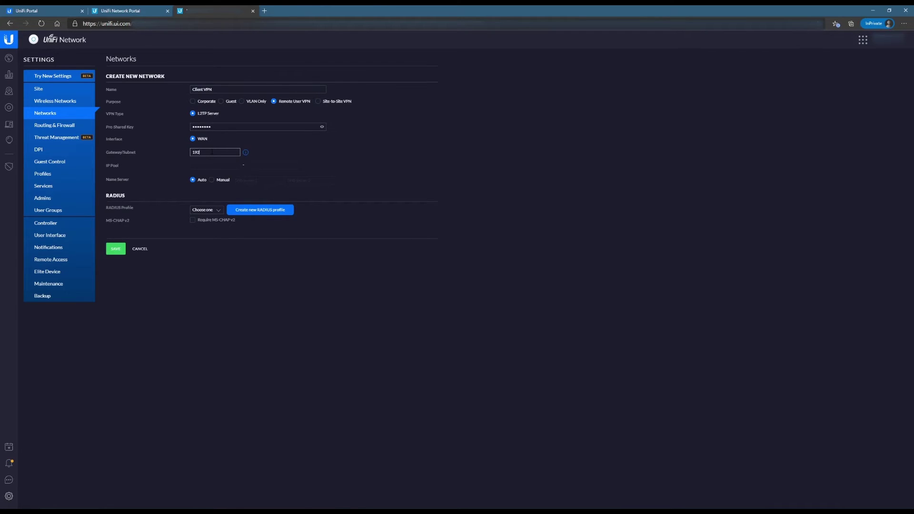
{"action": "type", "text": ".168.5.1/24"}
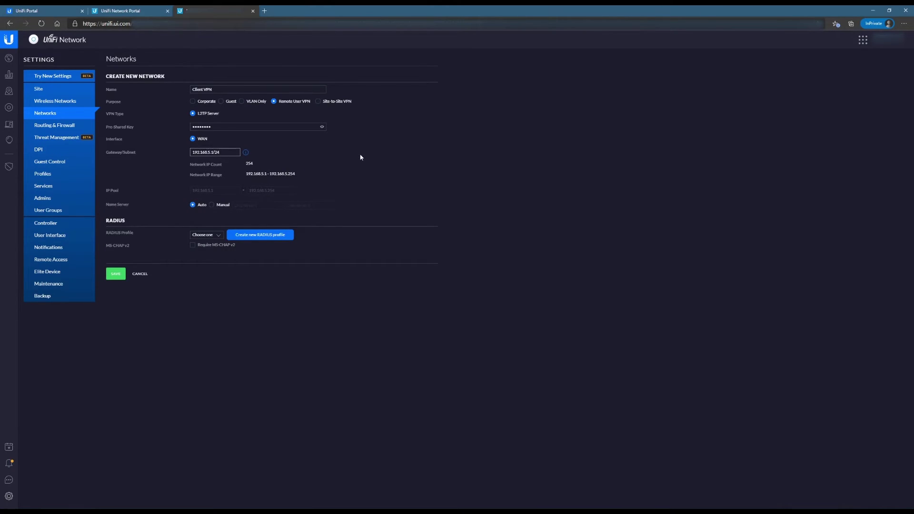
{"action": "left_click", "coordinate": [222, 207]}
{"action": "left_click", "coordinate": [248, 205]}
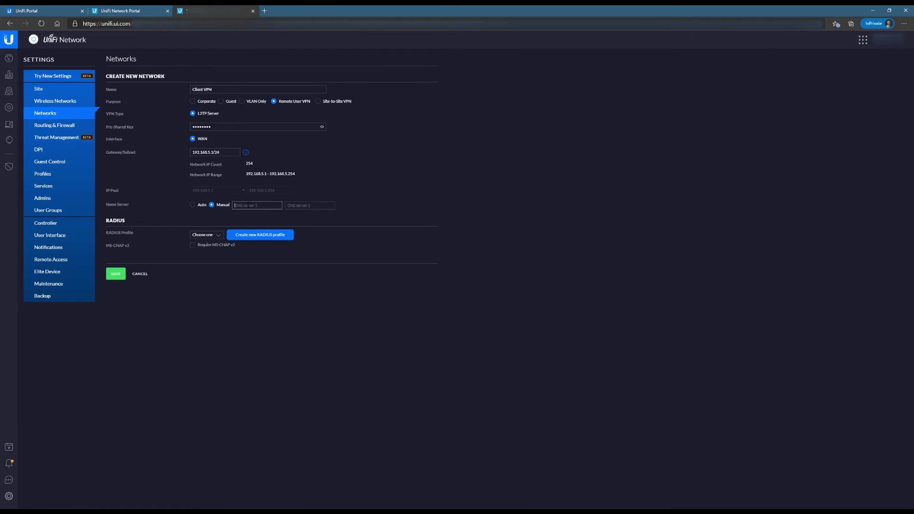
{"action": "type", "text": "192.168.10.2"}
Step: Assign the SERVER01 RADIUS profile, require MS-CHAP v2, and save the Client VPN network
{"action": "left_click", "coordinate": [219, 235]}
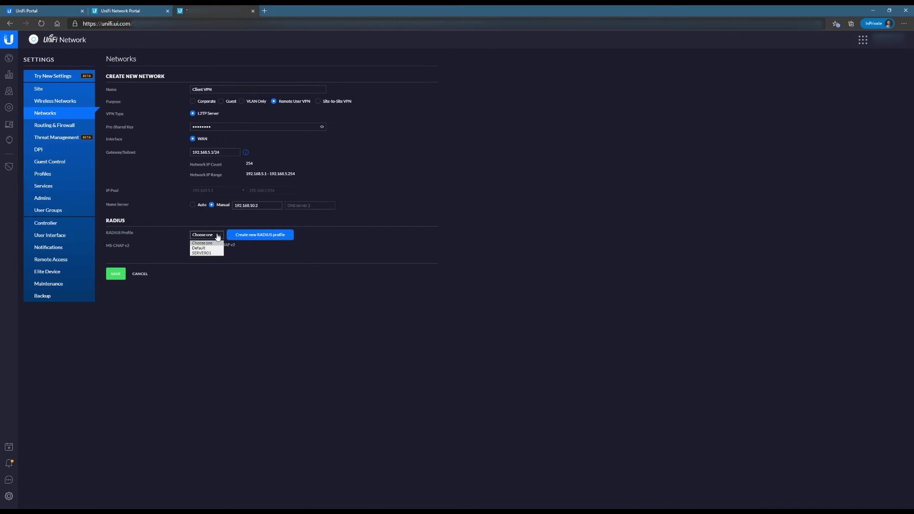
{"action": "left_click", "coordinate": [209, 254]}
{"action": "left_click", "coordinate": [209, 246]}
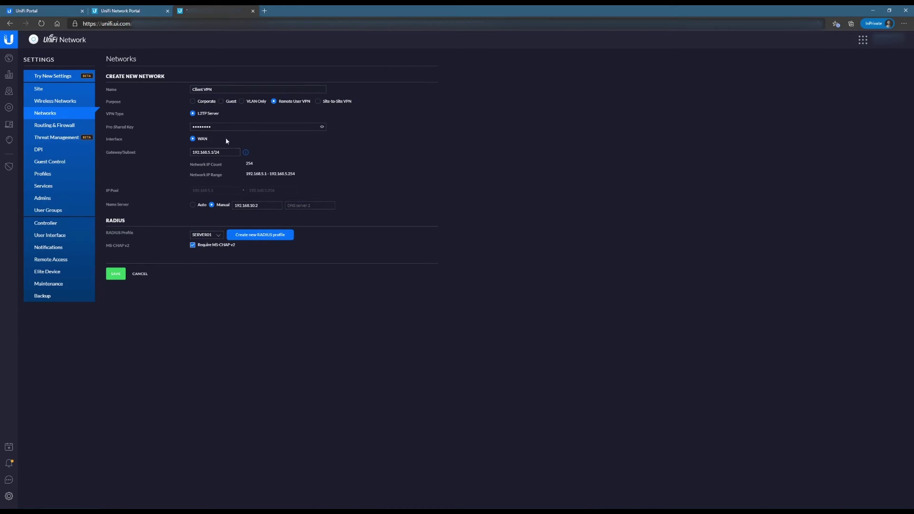
{"action": "left_click", "coordinate": [116, 274]}
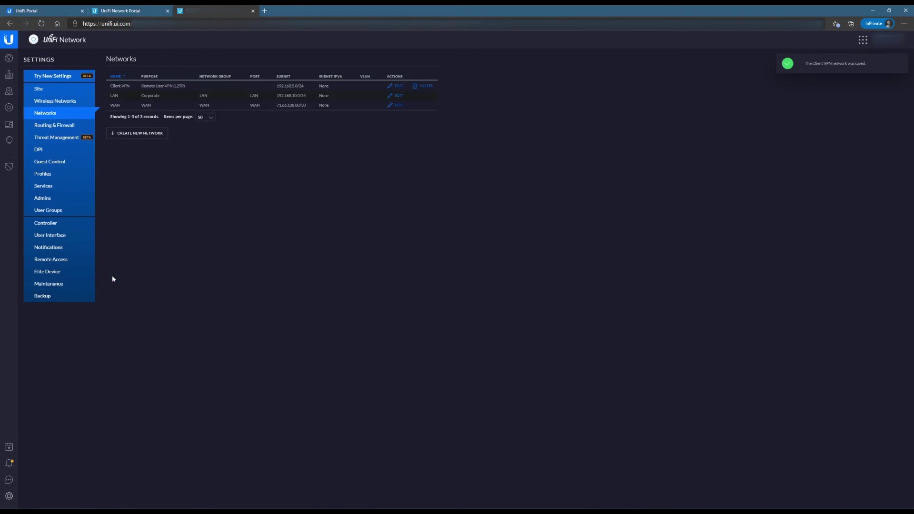
{"action": "left_click", "coordinate": [9, 108]}
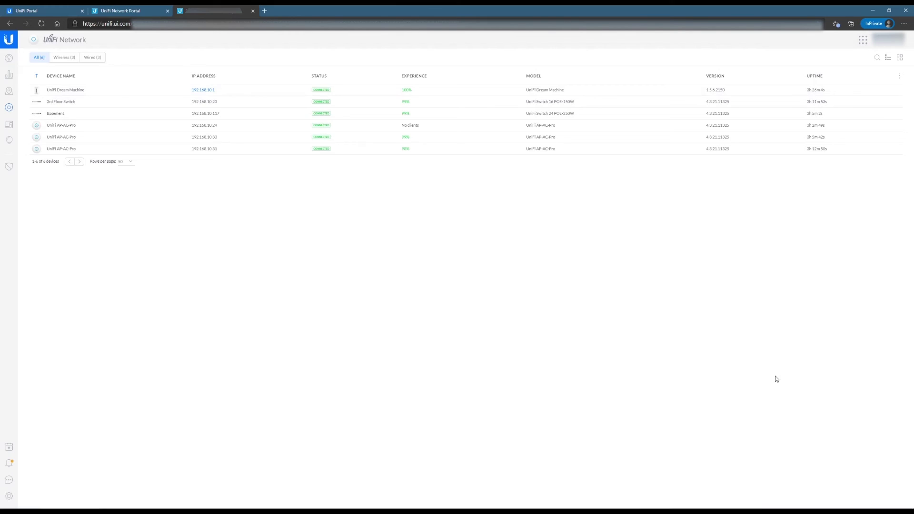
Step: Open the Windows network connections panel from the taskbar tray
{"action": "left_click", "coordinate": [849, 512]}
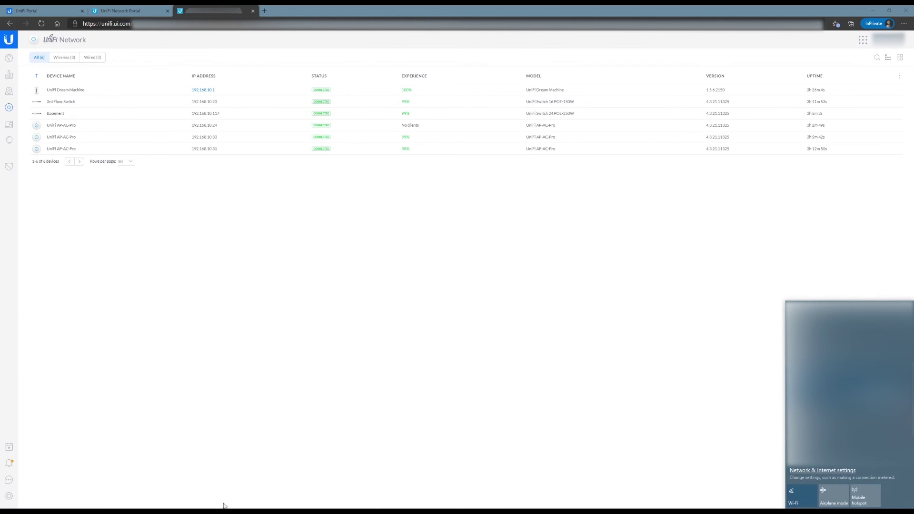
Step: Launch Command Prompt via Run (cmd) and ping 192.168.10.2 to confirm it replies
{"action": "key", "text": "super+x"}
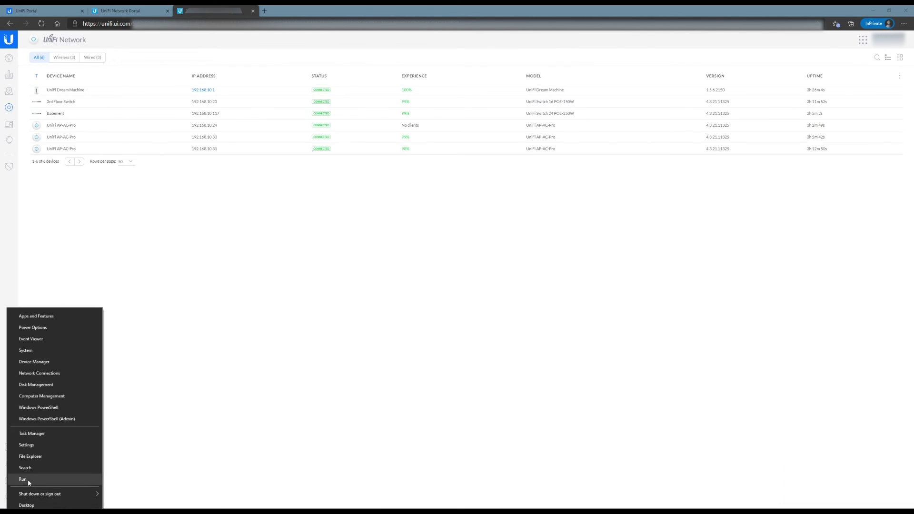
{"action": "left_click", "coordinate": [27, 479]}
{"action": "type", "text": "cmd"}
{"action": "key", "text": "Return"}
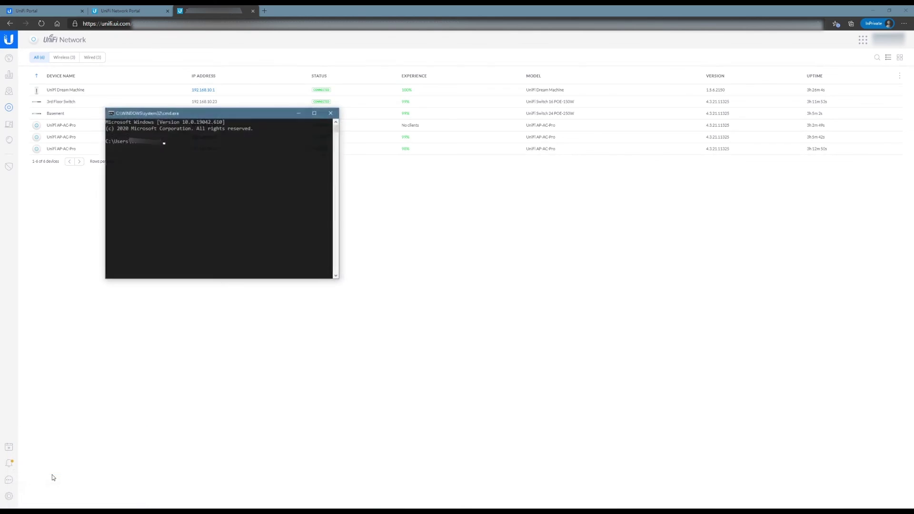
{"action": "type", "text": "pi"}
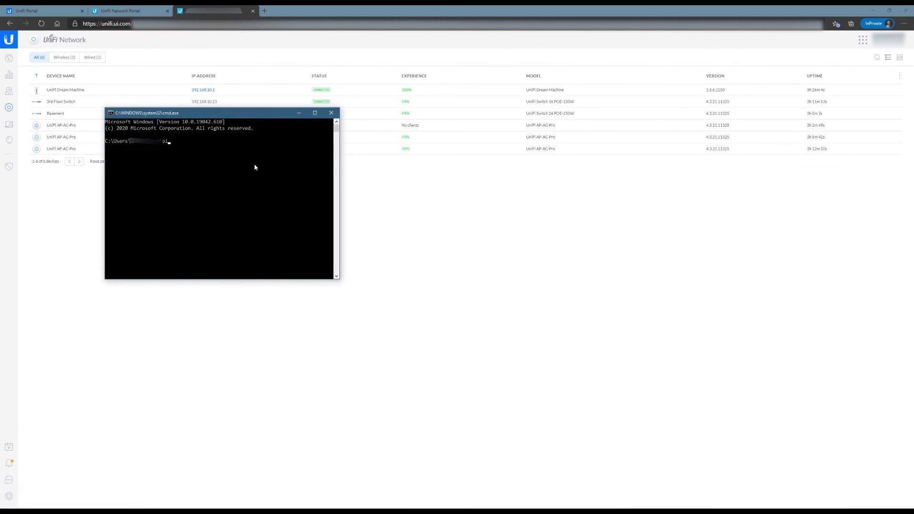
{"action": "type", "text": "ng 192.168.10.2"}
{"action": "key", "text": "Return"}
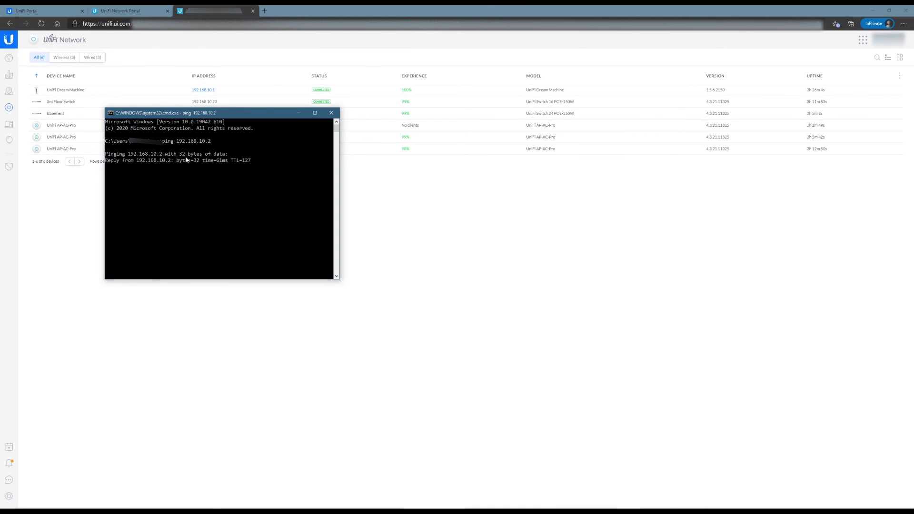